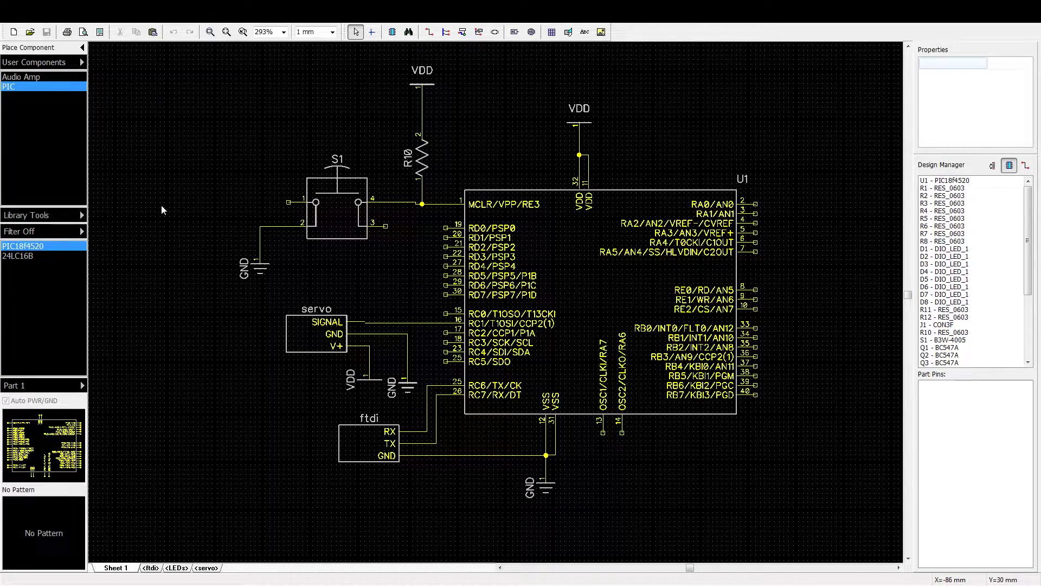
scroll(352, 318, up, 1)
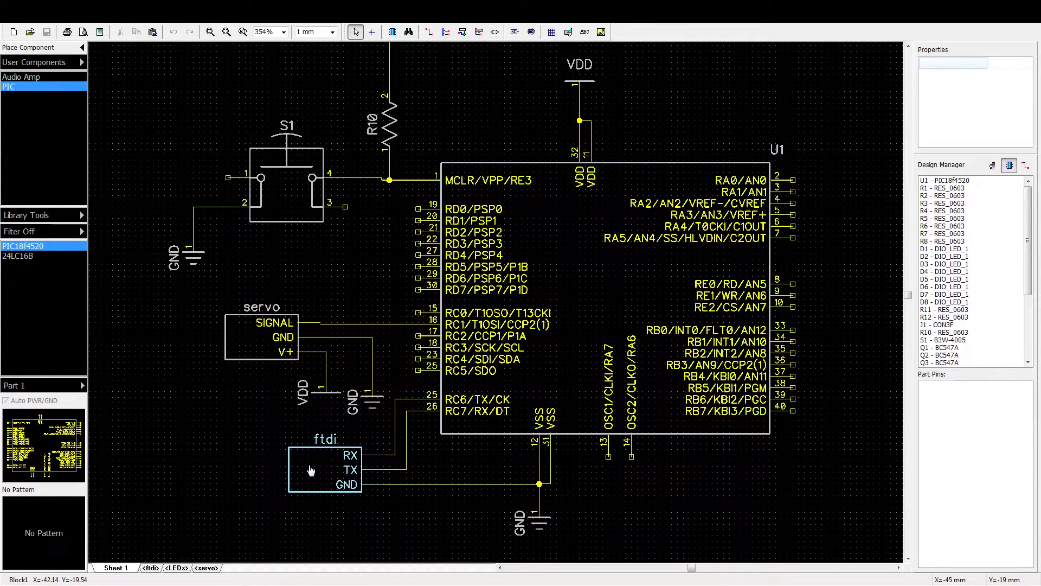
scroll(343, 305, down, 1)
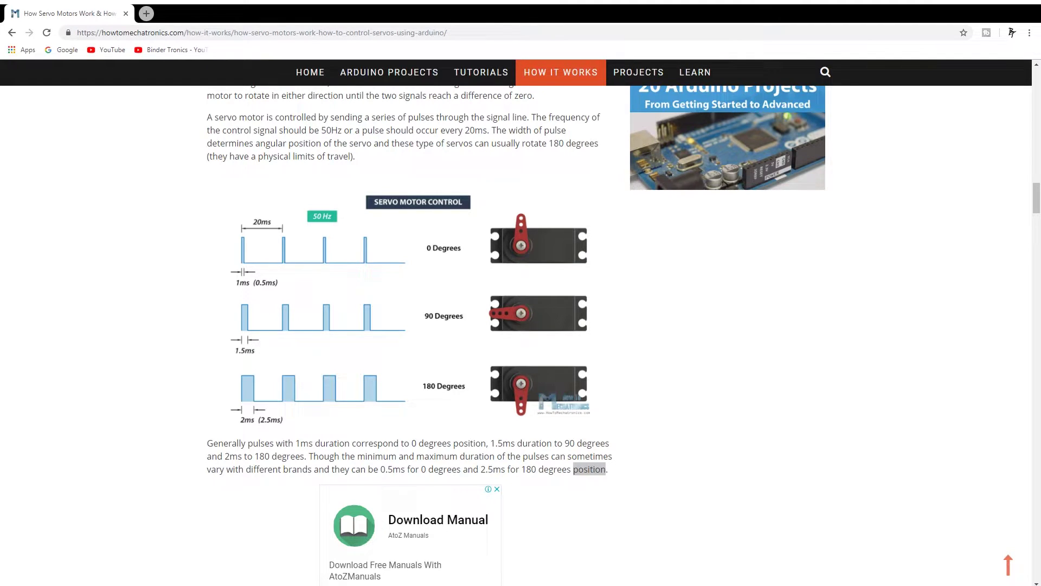
- Select '50Hz', the 0.5 ms minimum and '2.5ms for 180' in the servo article
drag(321, 131, 343, 130)
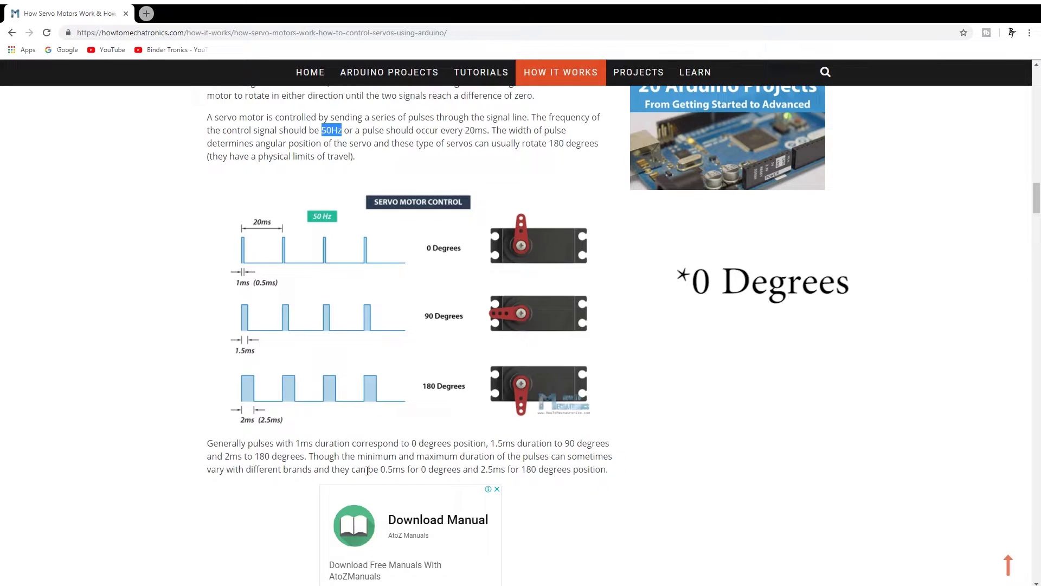
drag(393, 470, 378, 472)
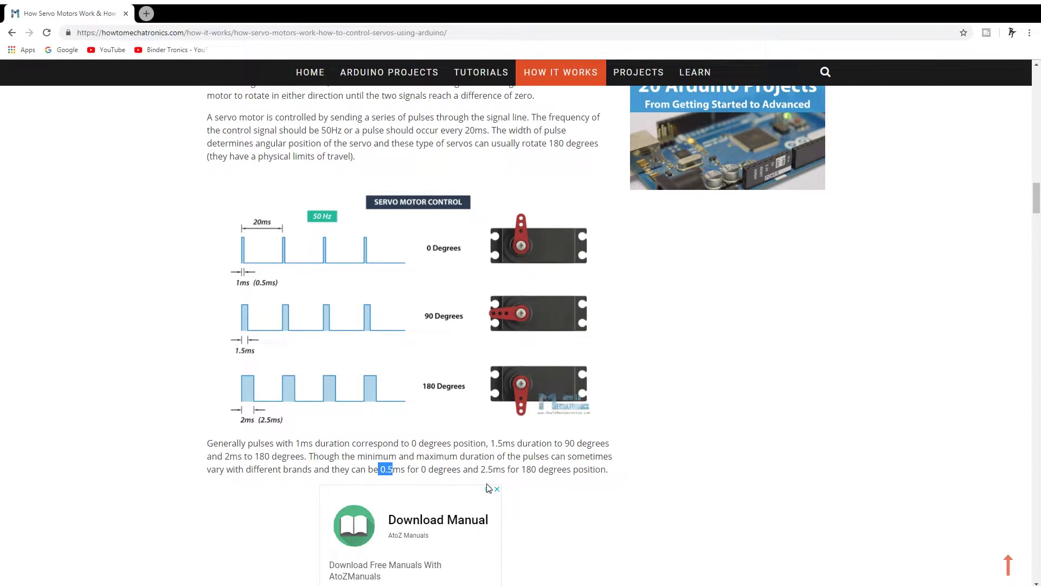
drag(480, 469, 530, 480)
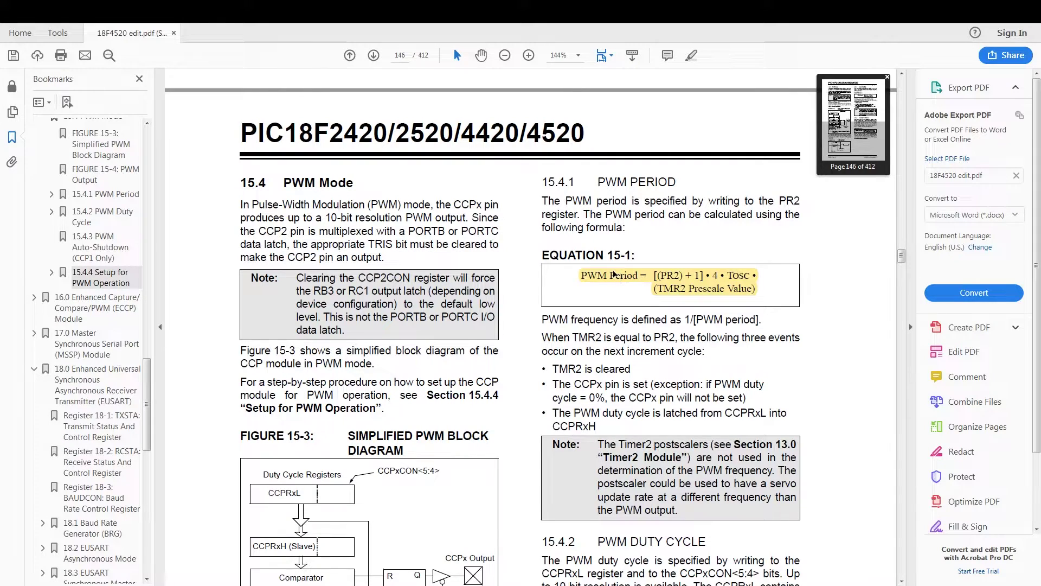
- Draw red arrows on the 1/50 term, the oscillator fraction and the 16 in the Paint PR2 working
click(616, 277)
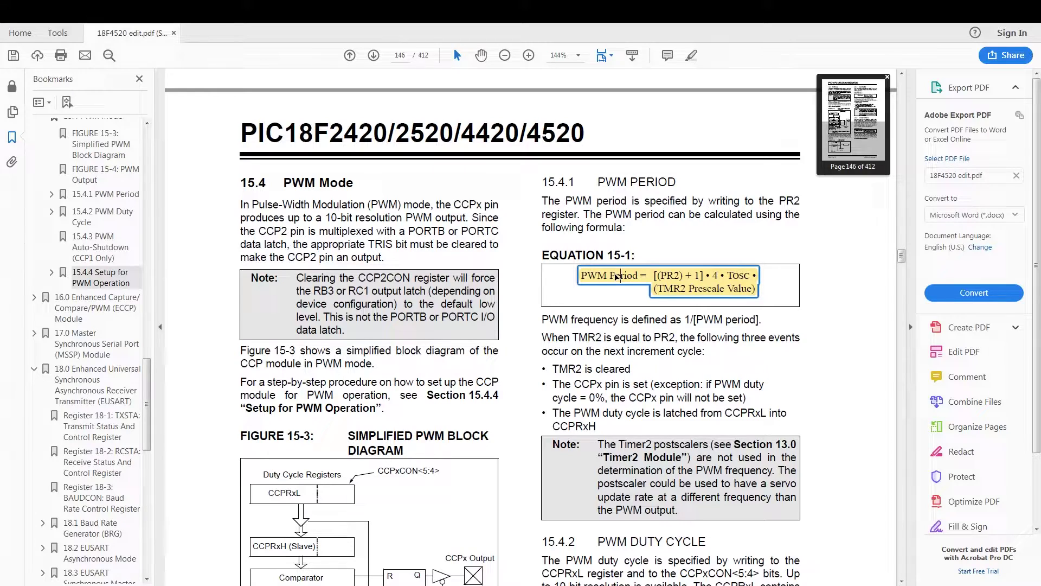
key(alt+Tab)
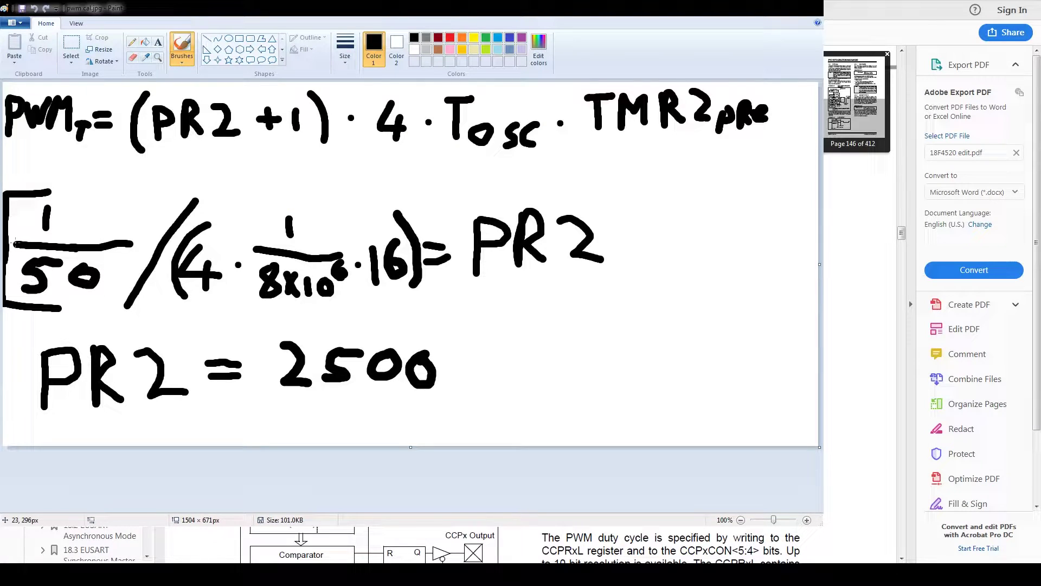
click(450, 38)
mouse_move(141, 177)
mouse_down()
mouse_move(108, 218)
mouse_move(121, 215)
mouse_up()
mouse_move(339, 187)
mouse_down()
mouse_move(316, 237)
mouse_move(329, 230)
mouse_up()
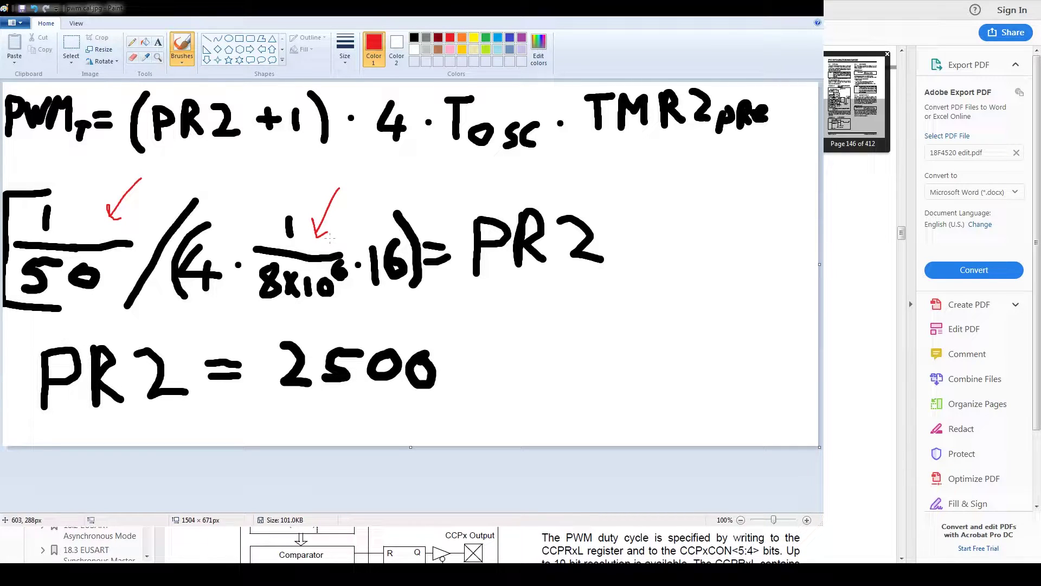
drag(368, 187, 376, 225)
mouse_move(376, 226)
mouse_down()
mouse_move(381, 213)
mouse_move(367, 220)
mouse_up()
- Draw a red arrow under 2500, write 0-255 below PR2, and extend the arrow above 16
drag(277, 404, 519, 400)
mouse_move(488, 390)
mouse_down()
mouse_move(520, 399)
mouse_move(482, 411)
mouse_up()
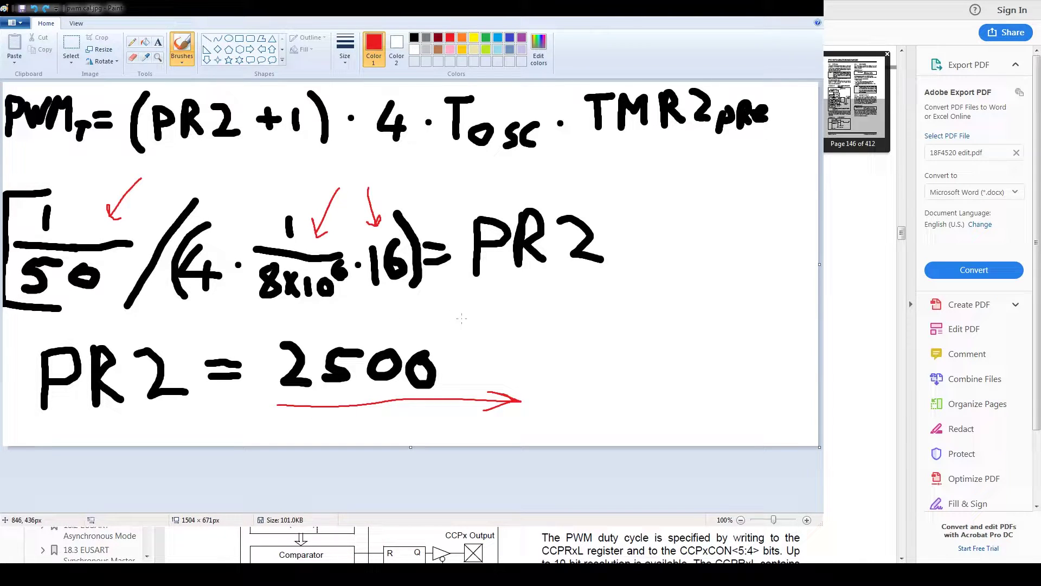
mouse_move(469, 309)
mouse_down()
mouse_move(516, 321)
mouse_move(531, 310)
mouse_move(528, 322)
mouse_move(542, 304)
mouse_up()
mouse_move(550, 308)
mouse_down()
mouse_move(550, 322)
mouse_move(565, 307)
mouse_up()
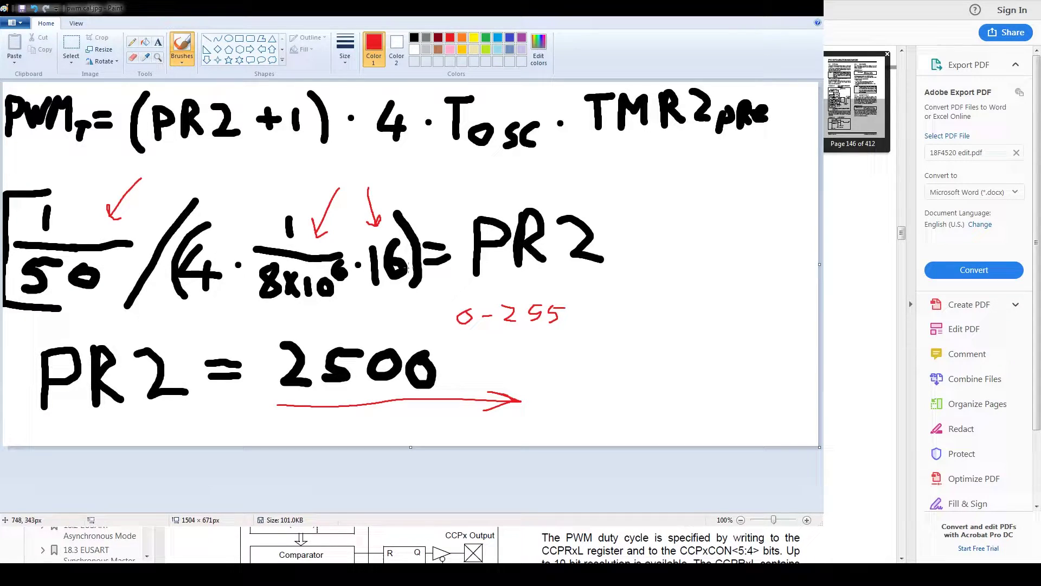
drag(367, 190, 372, 193)
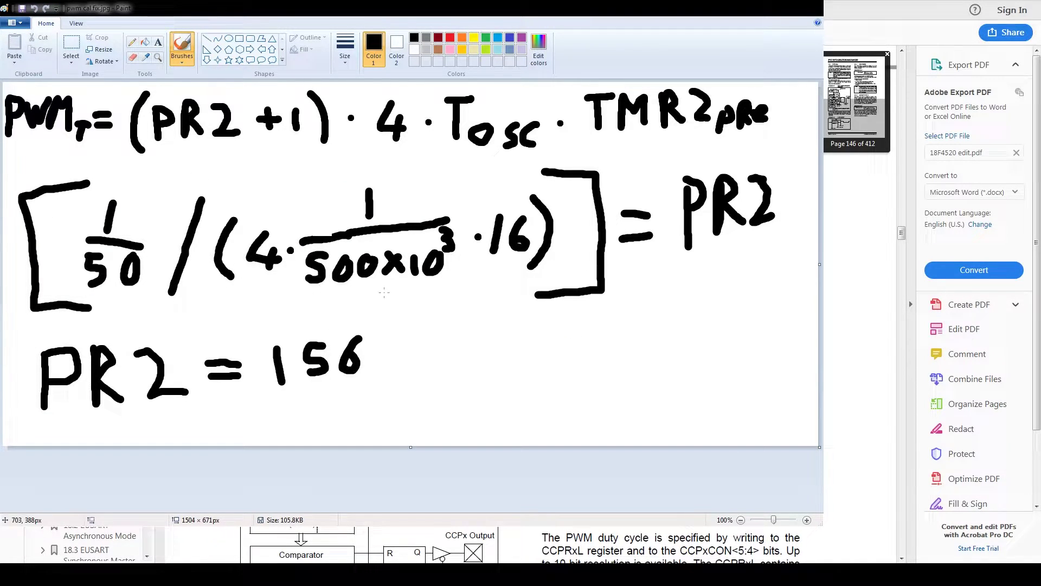
- Tick 1/50 and 16, underline 500×10³ and 156 in red, then minimize Paint
click(450, 38)
mouse_move(167, 181)
mouse_down()
mouse_move(138, 213)
mouse_move(155, 217)
mouse_up()
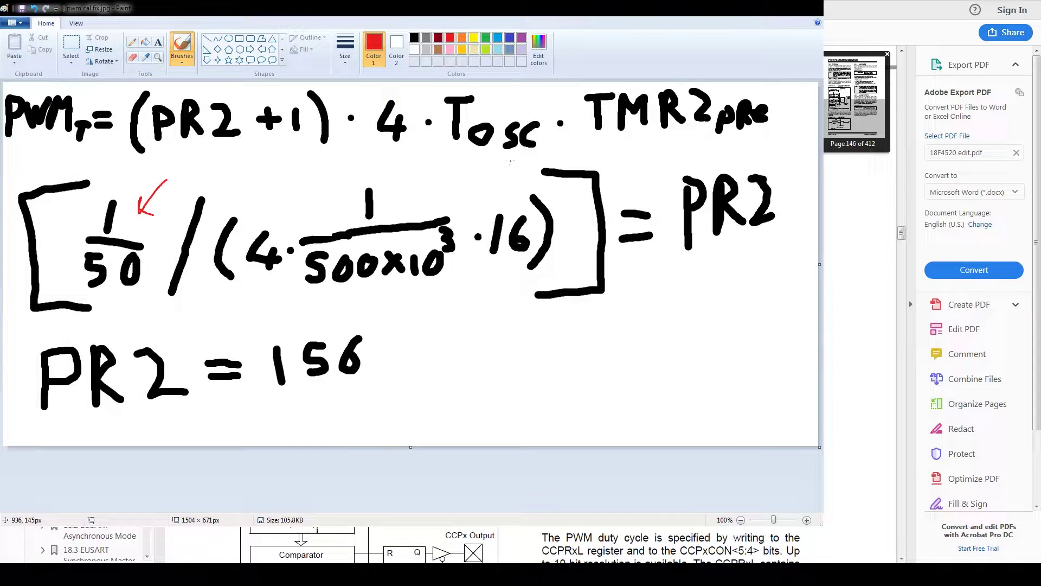
mouse_move(488, 171)
mouse_down()
mouse_move(501, 197)
mouse_move(507, 189)
mouse_up()
drag(447, 282, 310, 300)
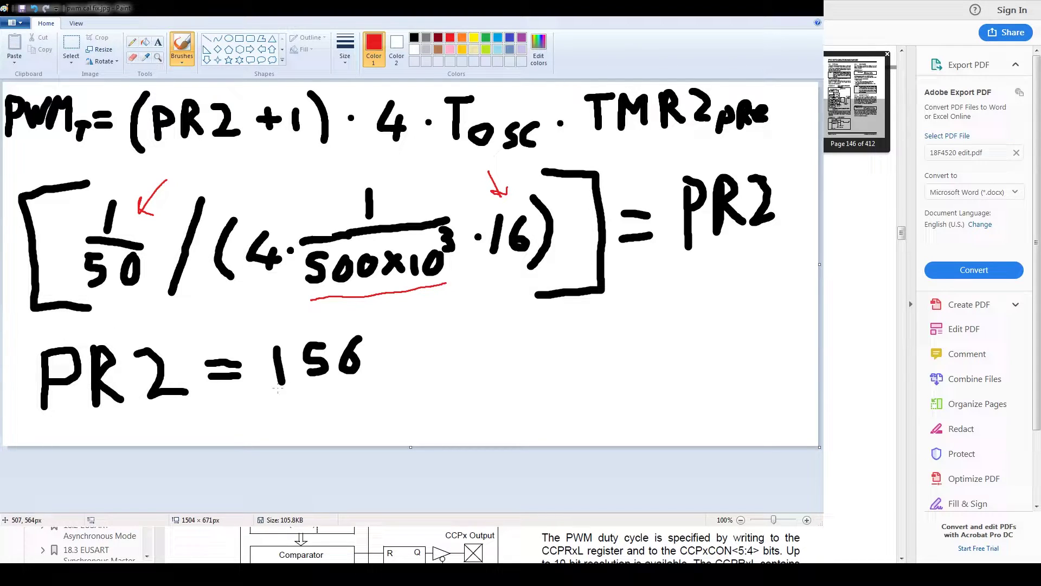
drag(266, 396, 373, 389)
click(811, 8)
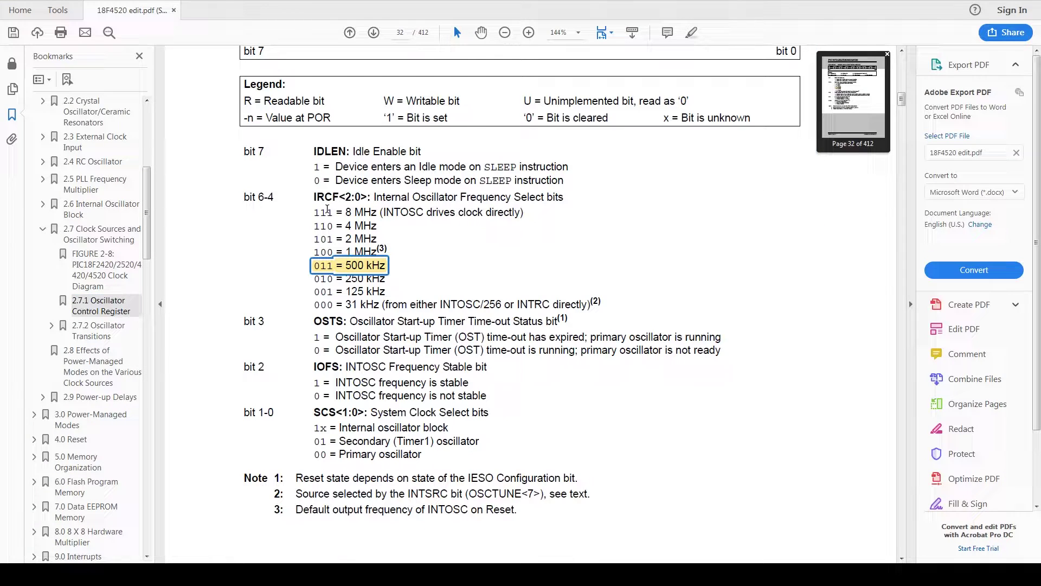
- Highlight '011 = 500 kHz' and jump to the 18.1 Baud Rate Generator section
click(328, 211)
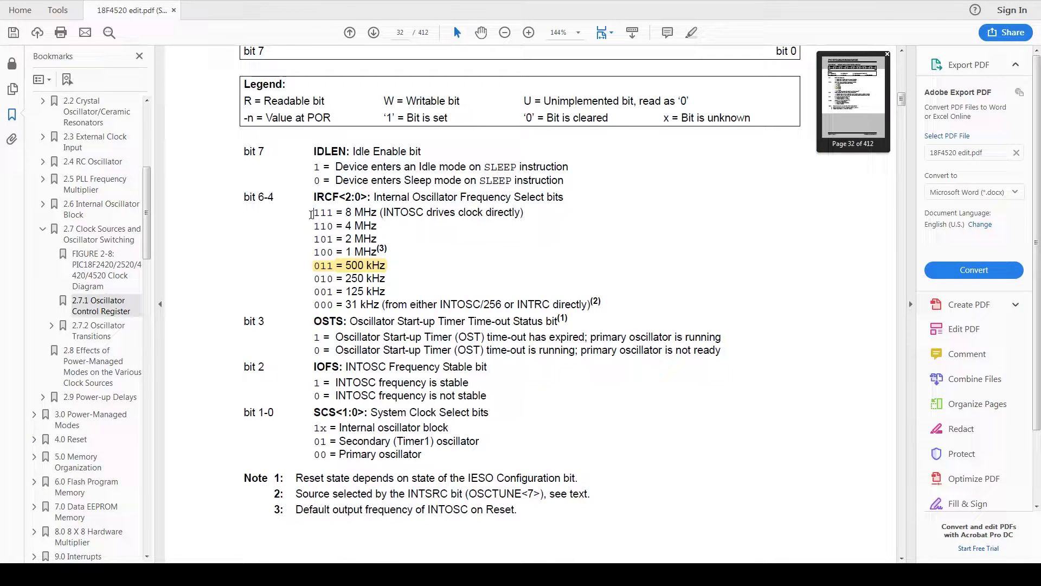
click(356, 268)
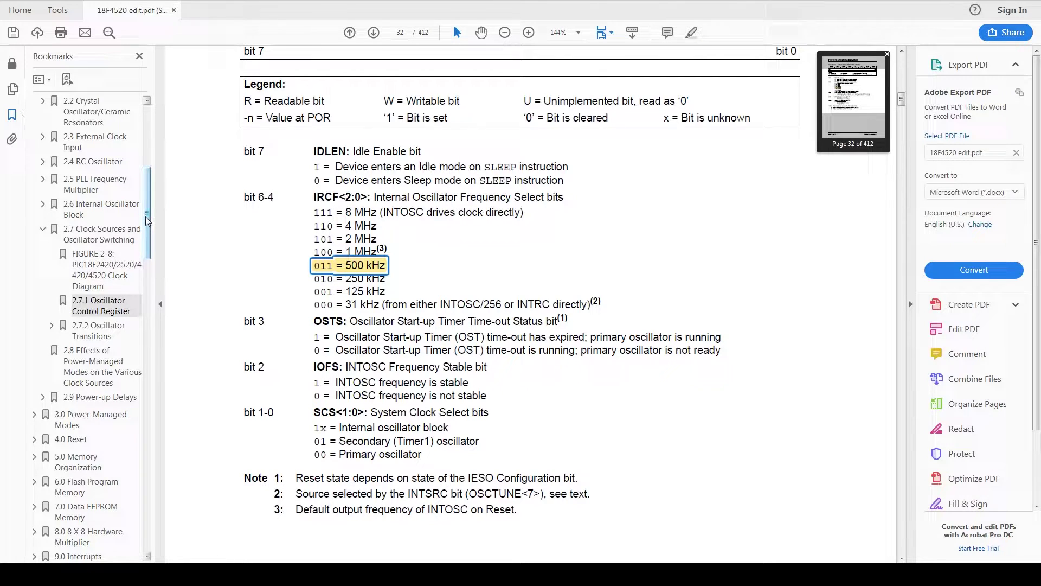
scroll(146, 216, down, 1)
drag(140, 228, 149, 353)
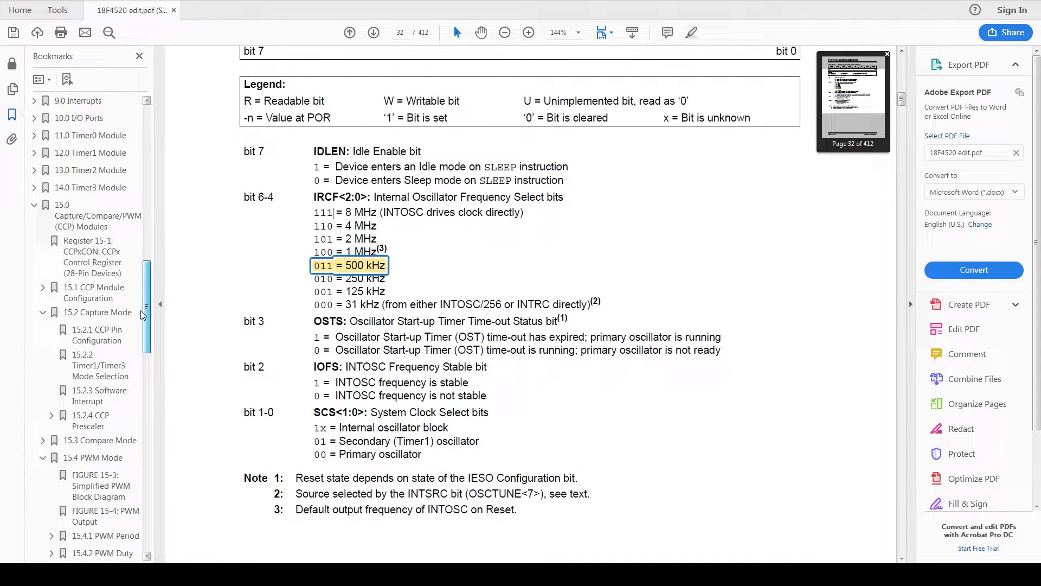
scroll(148, 354, down, 5)
click(91, 440)
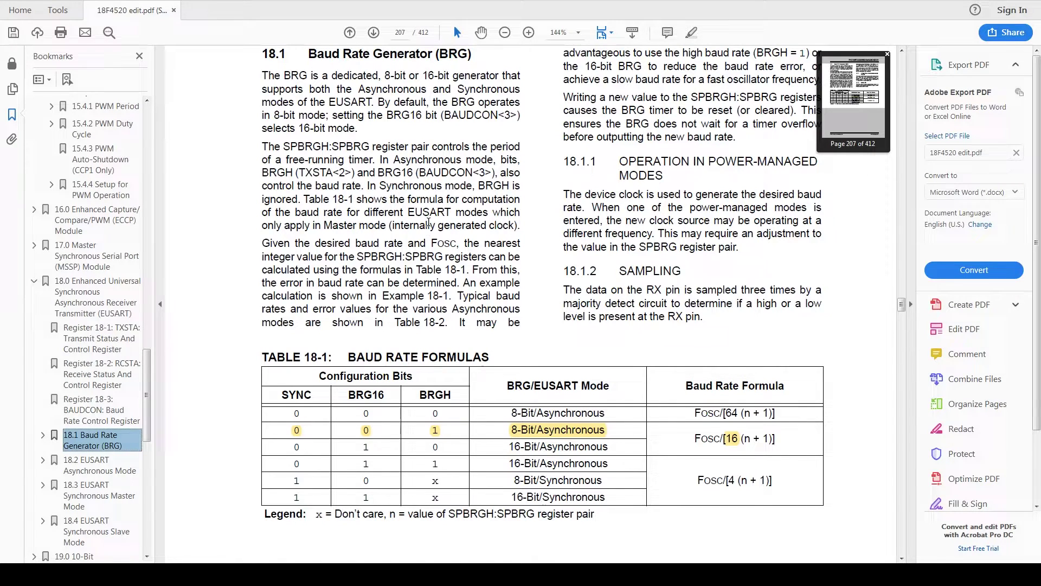
scroll(429, 220, down, 2)
scroll(412, 301, down, 2)
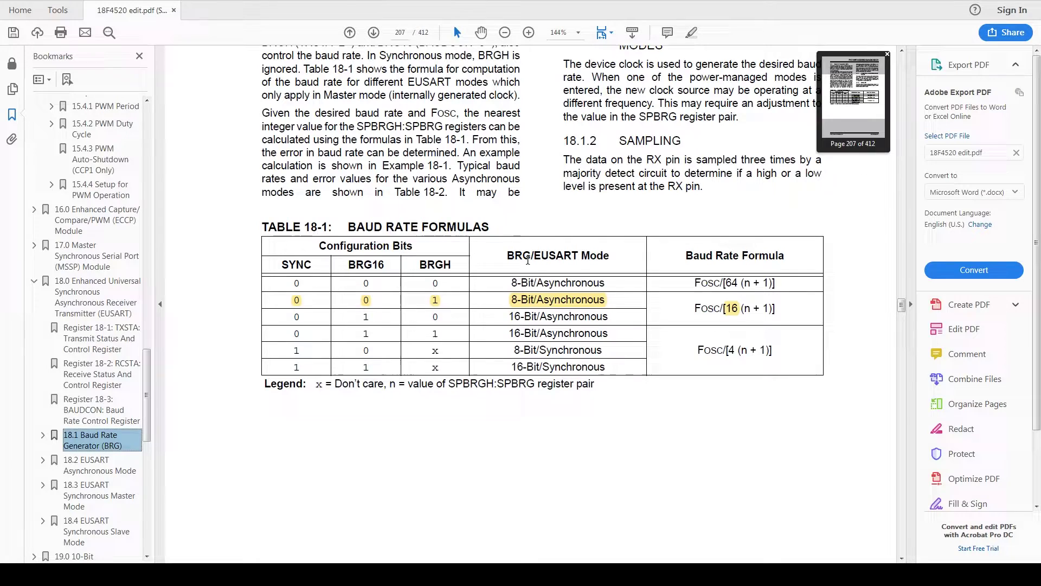
click(439, 306)
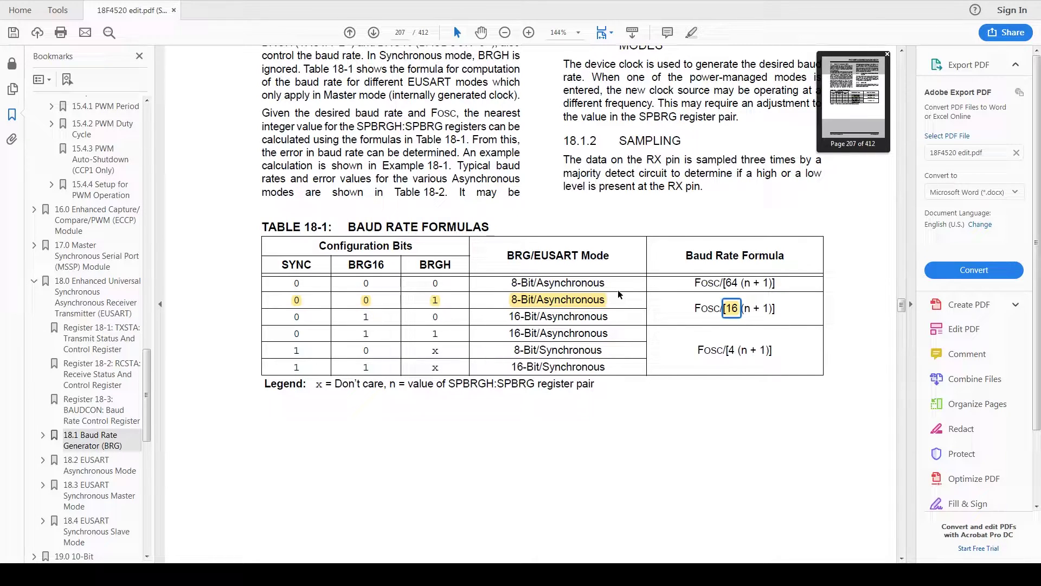
scroll(618, 289, down, 10)
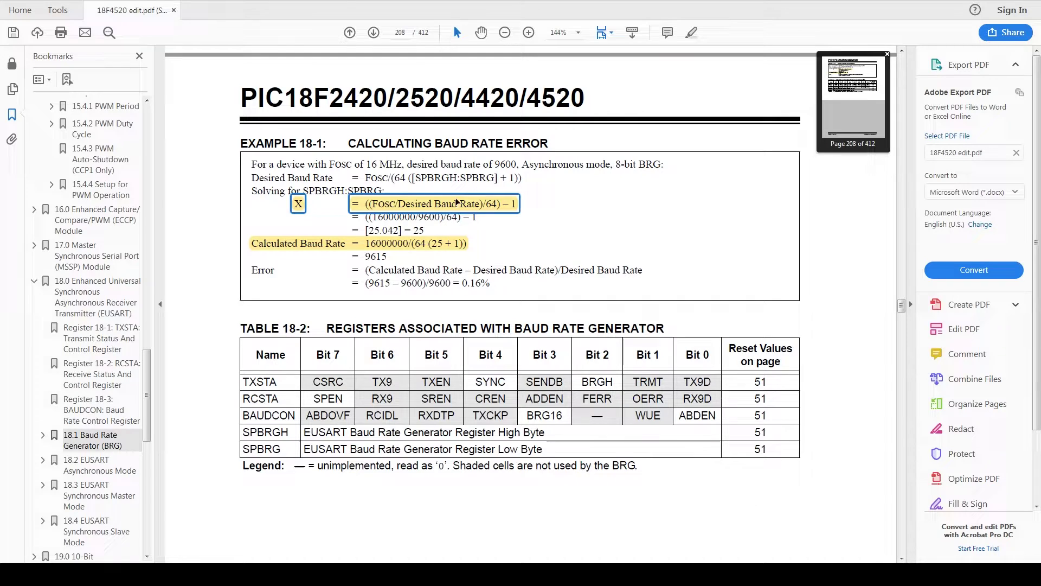
- Select the 64 and 16 factors in the baud rate formulas, then switch to the Paint calculation
double_click(402, 181)
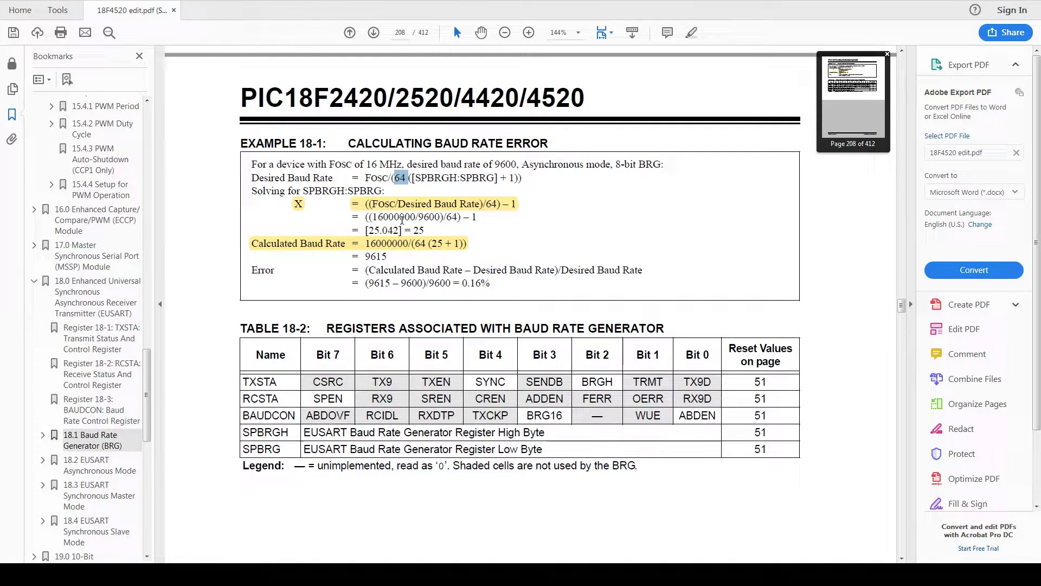
scroll(422, 305, up, 10)
double_click(732, 204)
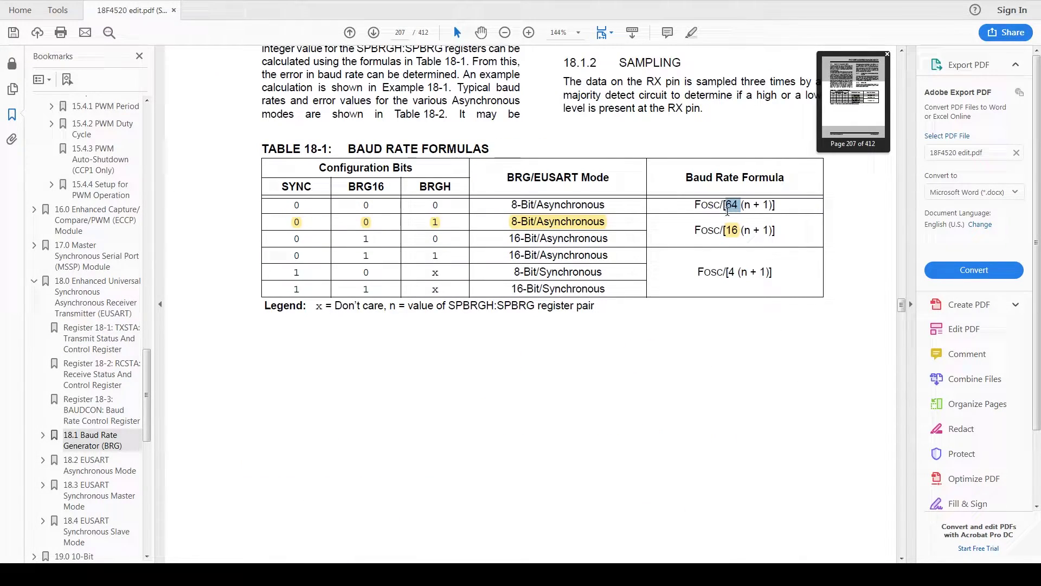
double_click(731, 230)
scroll(407, 258, down, 10)
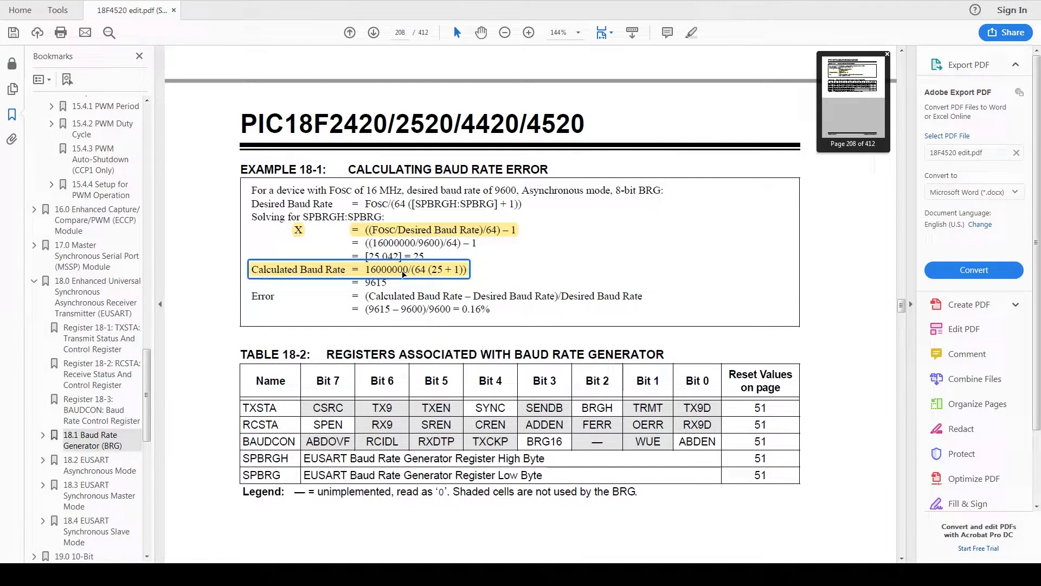
key(alt+Tab)
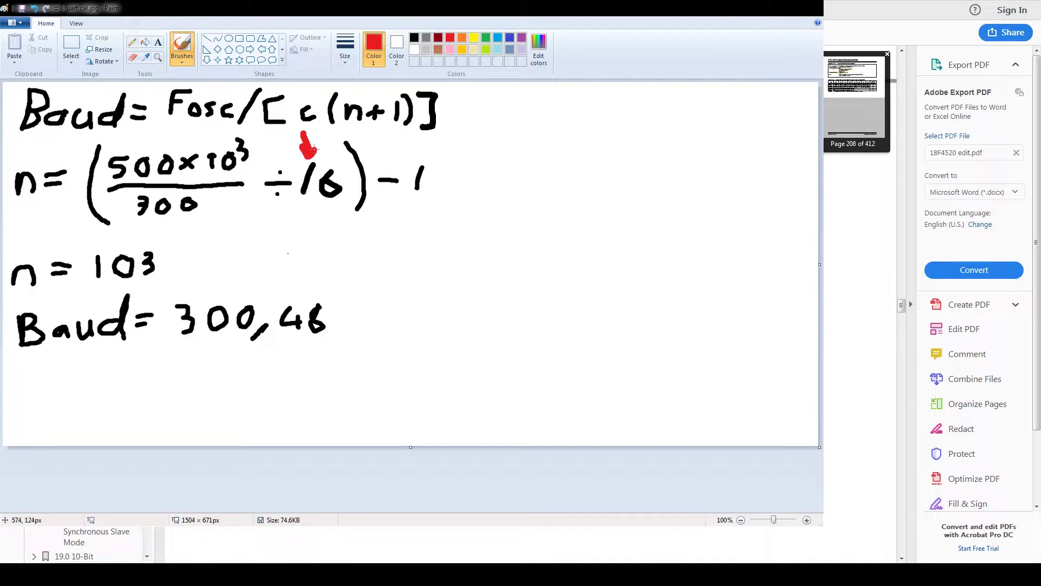
- Mark 500×10³, 300 and n = 103 in red, underline Baud 300, and return to the datasheet
drag(155, 131, 149, 151)
mouse_move(234, 224)
mouse_down()
mouse_move(209, 210)
mouse_move(218, 223)
mouse_up()
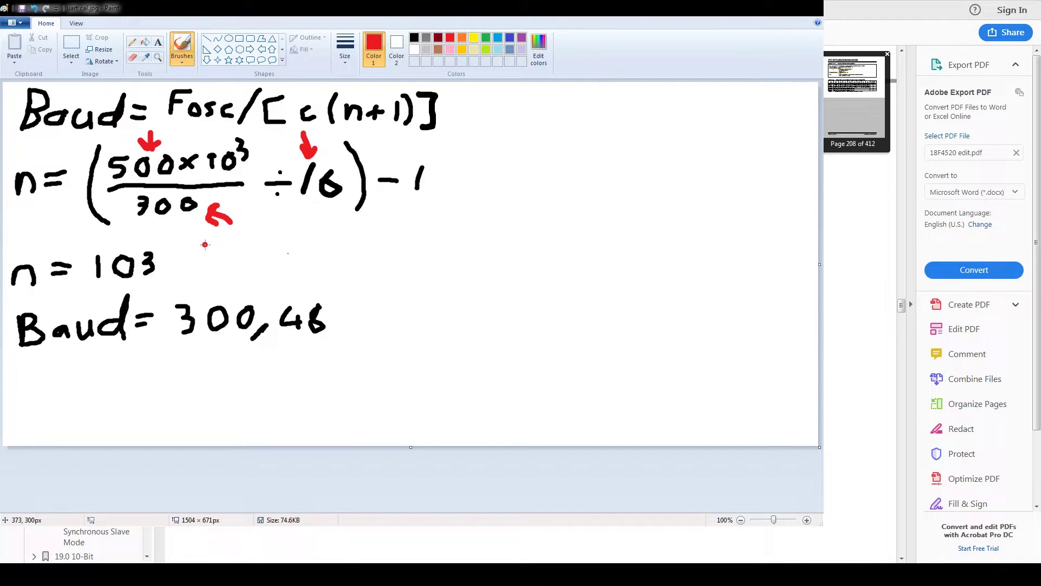
mouse_move(211, 241)
mouse_down()
mouse_move(167, 263)
mouse_move(176, 270)
mouse_up()
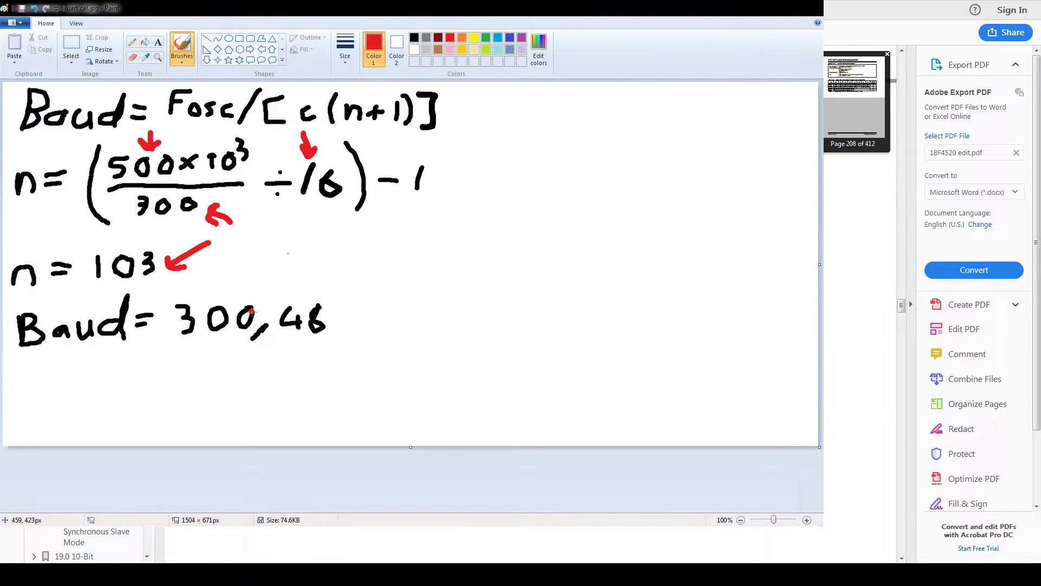
mouse_move(181, 355)
mouse_down()
mouse_move(351, 345)
mouse_move(340, 357)
mouse_up()
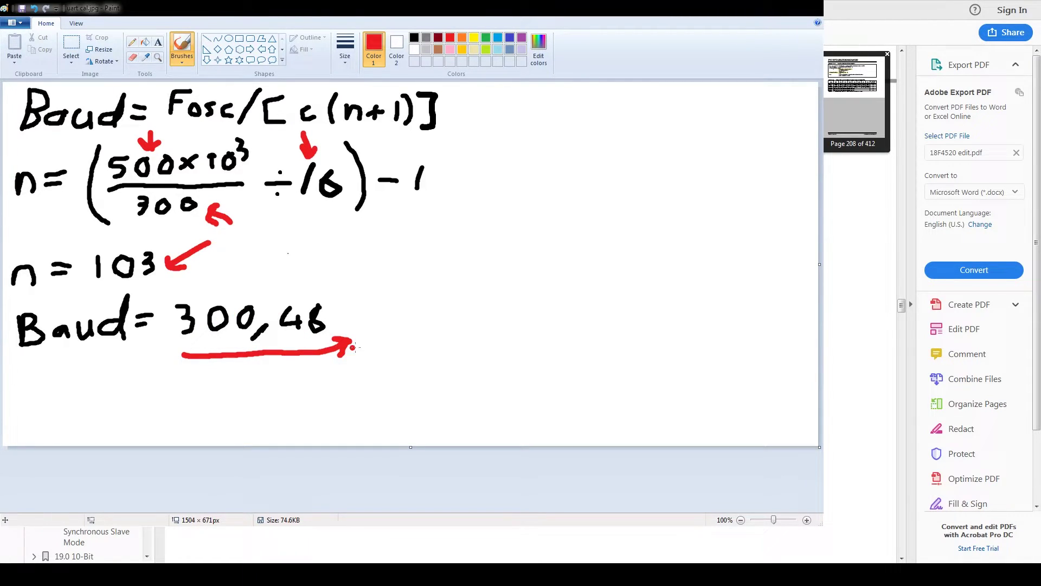
key(alt+Tab)
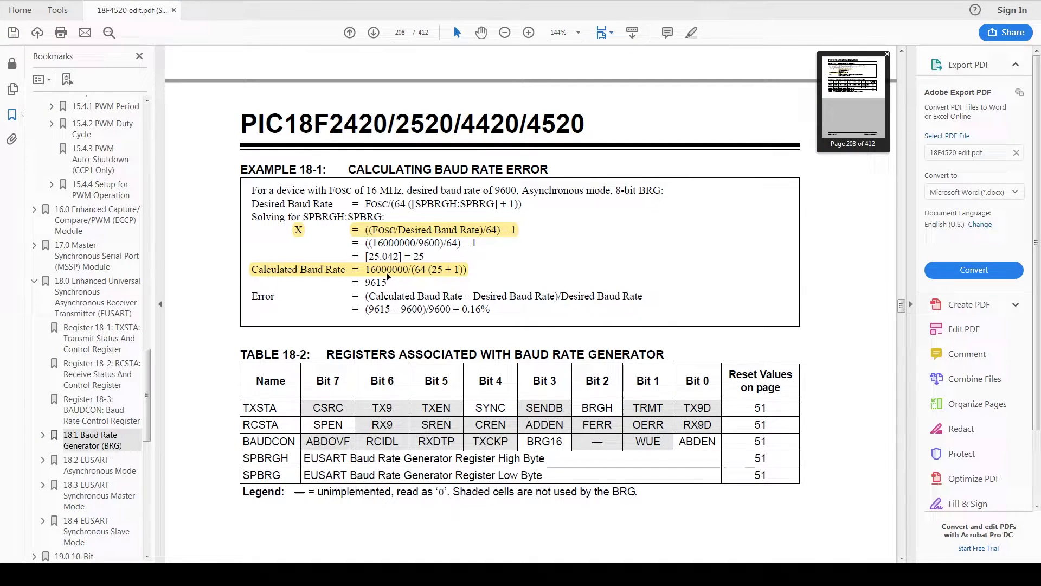
- Select the Calculated Baud Rate value 9615 in Example 18-1
click(389, 274)
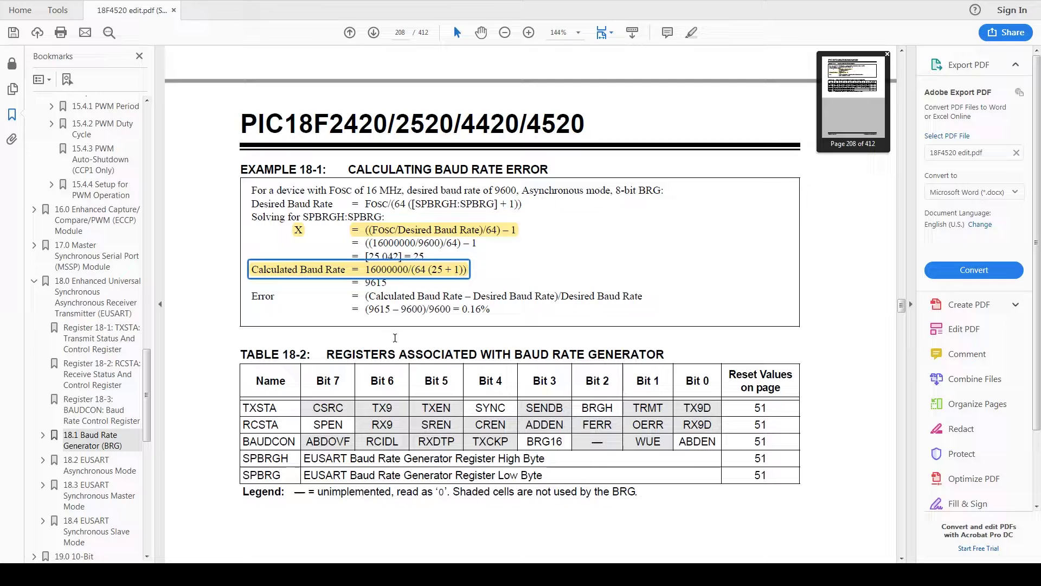
drag(389, 282, 364, 283)
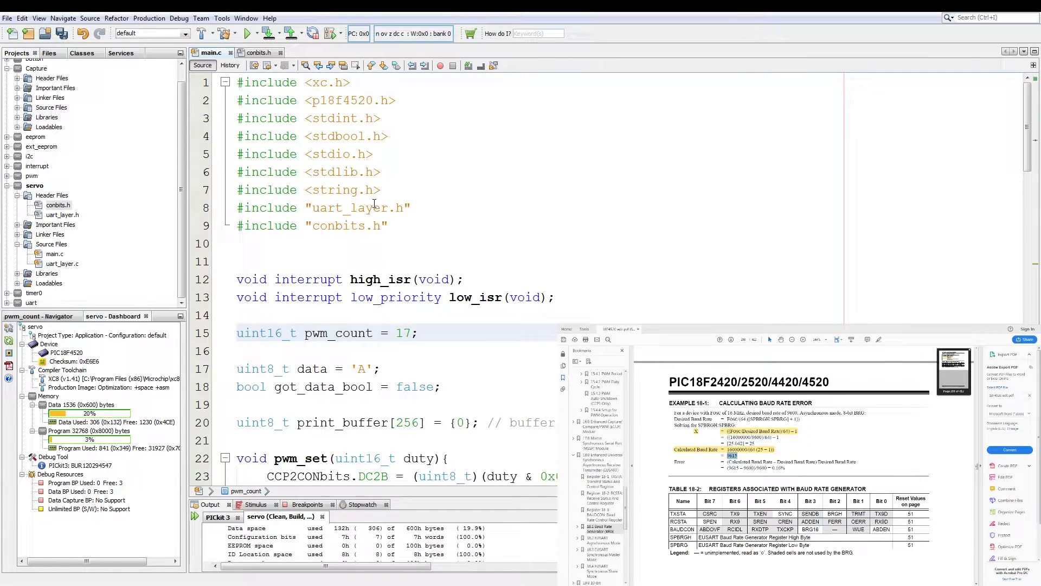
- Go over the uart_layer.h include, interrupt prototypes, and pwm_count, data, got_data_bool, print_buffer declarations
click(335, 207)
scroll(326, 224, down, 1)
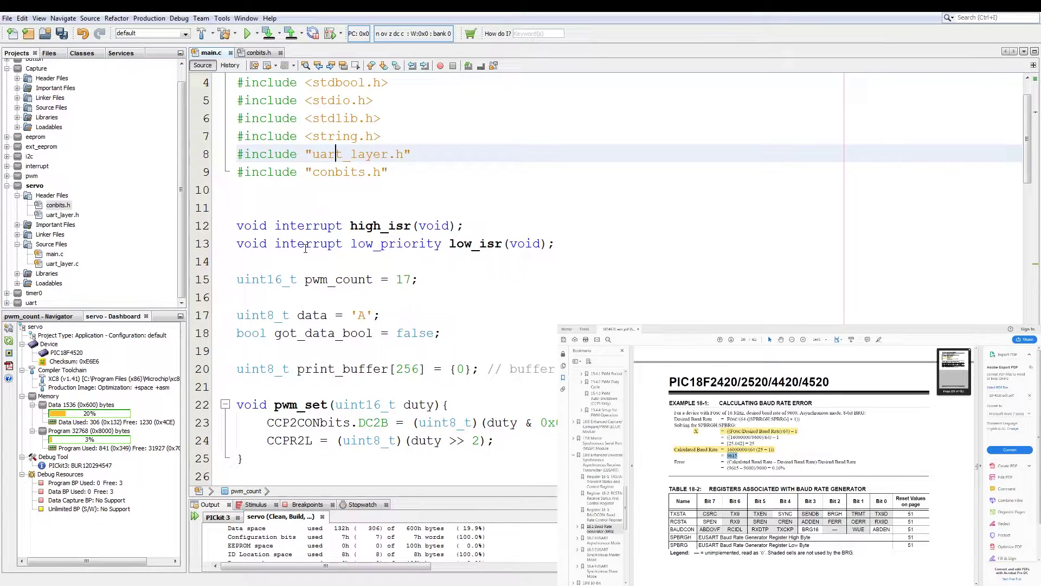
drag(555, 244, 237, 225)
click(237, 225)
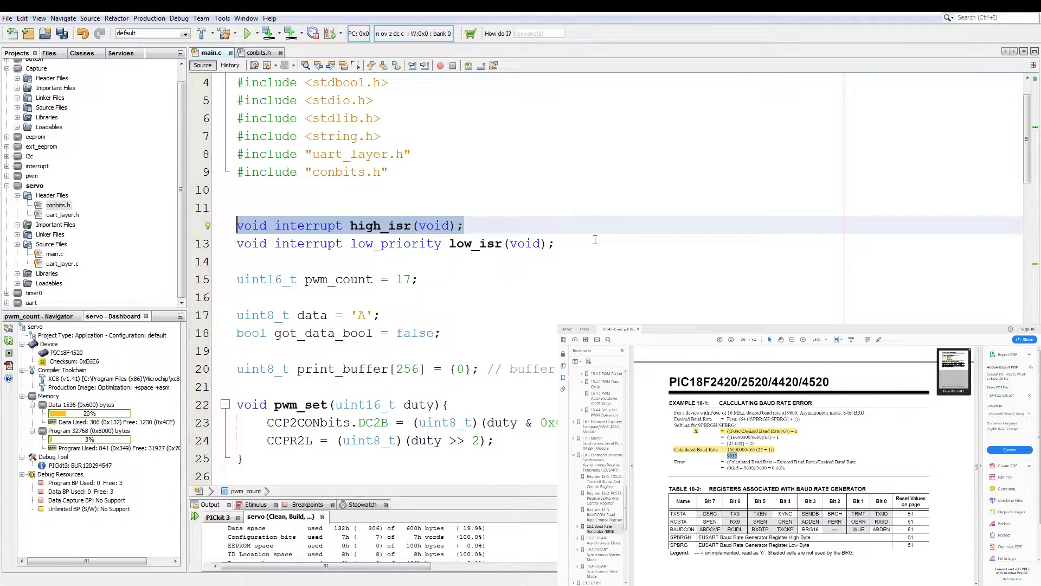
drag(555, 243, 236, 225)
click(317, 279)
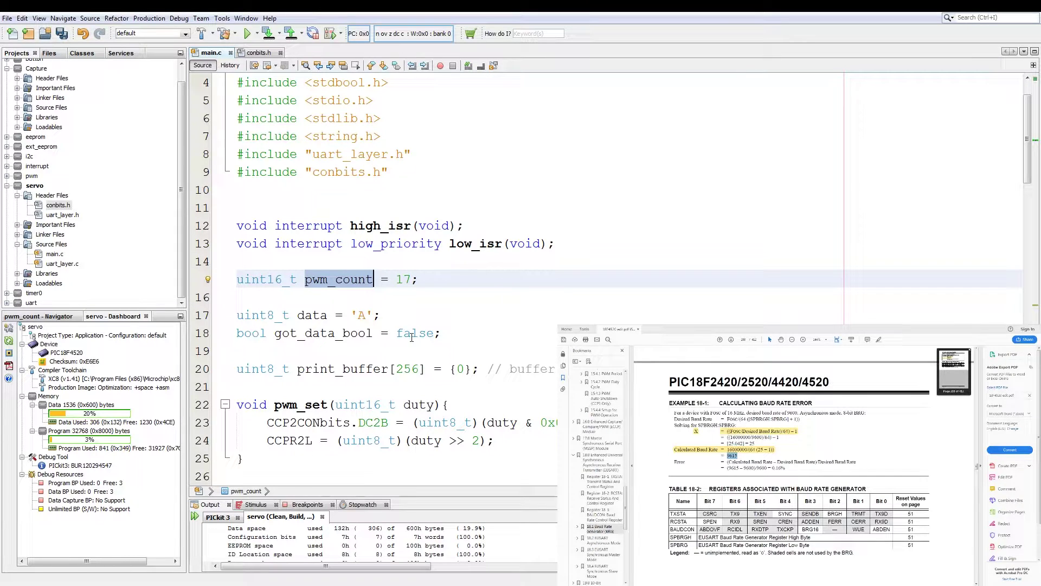
click(327, 315)
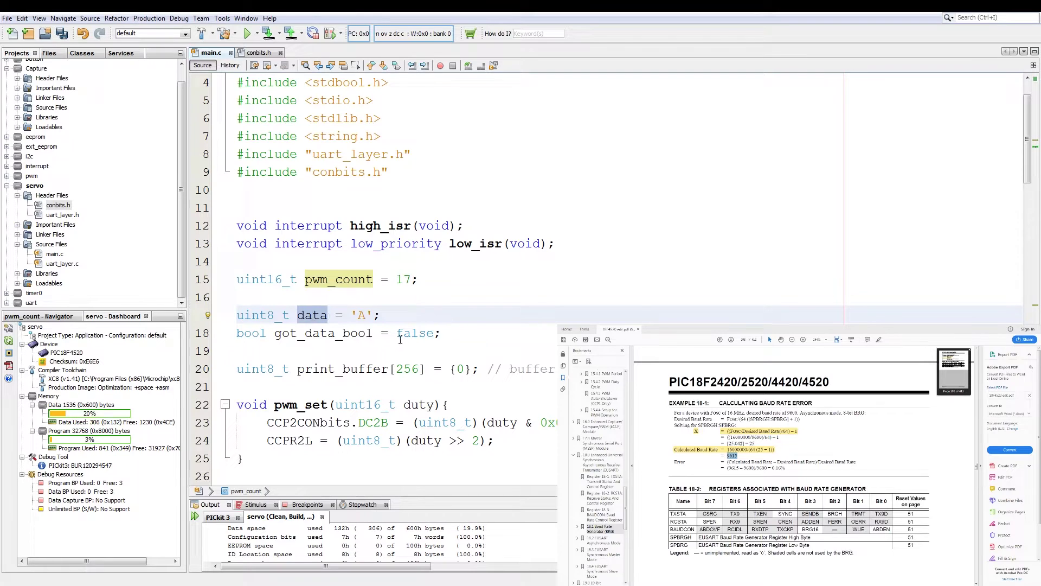
click(373, 332)
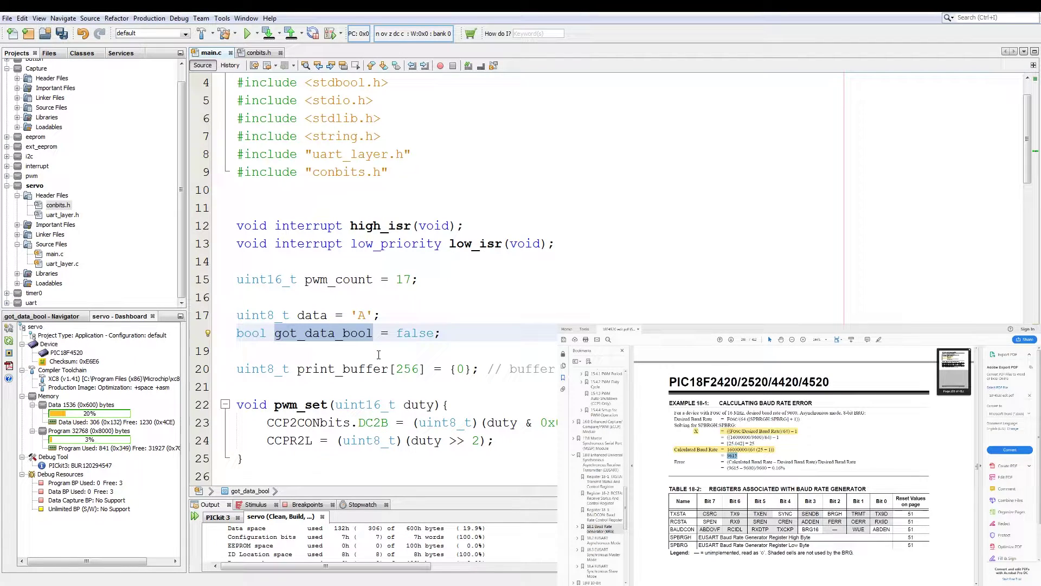
click(388, 369)
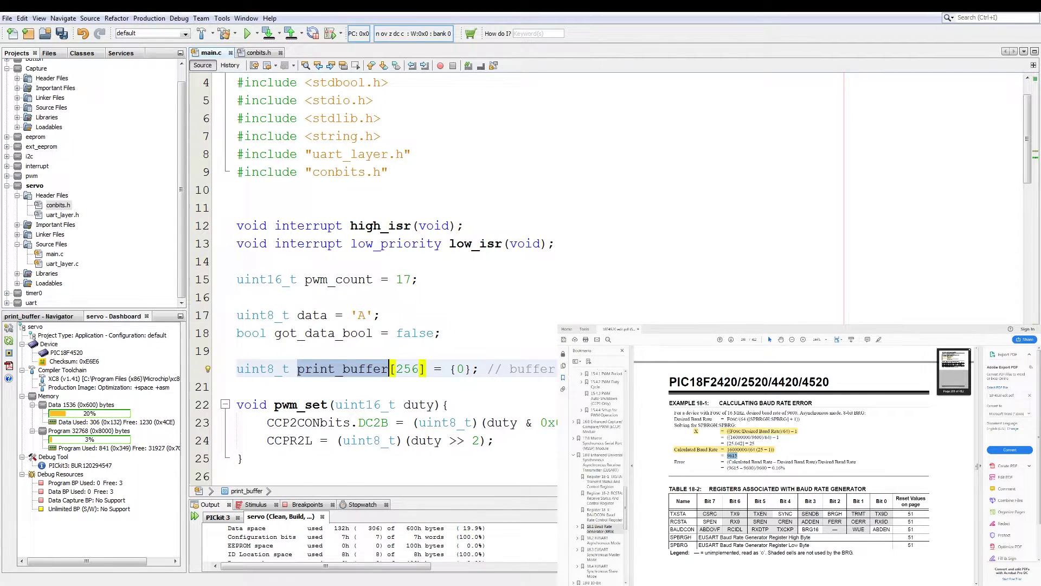
scroll(389, 369, down, 2)
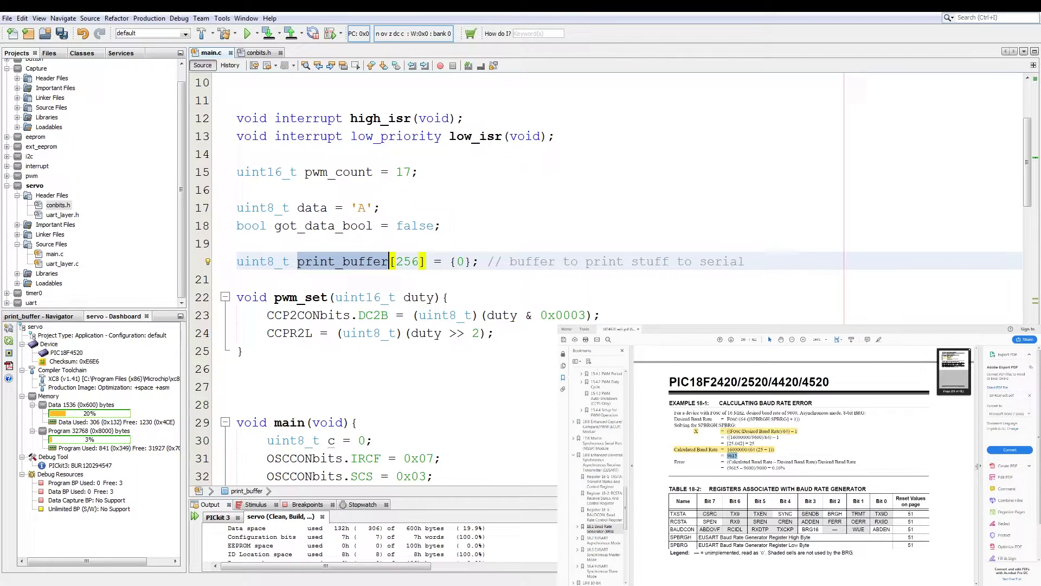
- Review the pwm_set function and the oscillator, TRISB/LATB, uart_init and TRISCbits.RC1 setup lines
drag(249, 353, 238, 298)
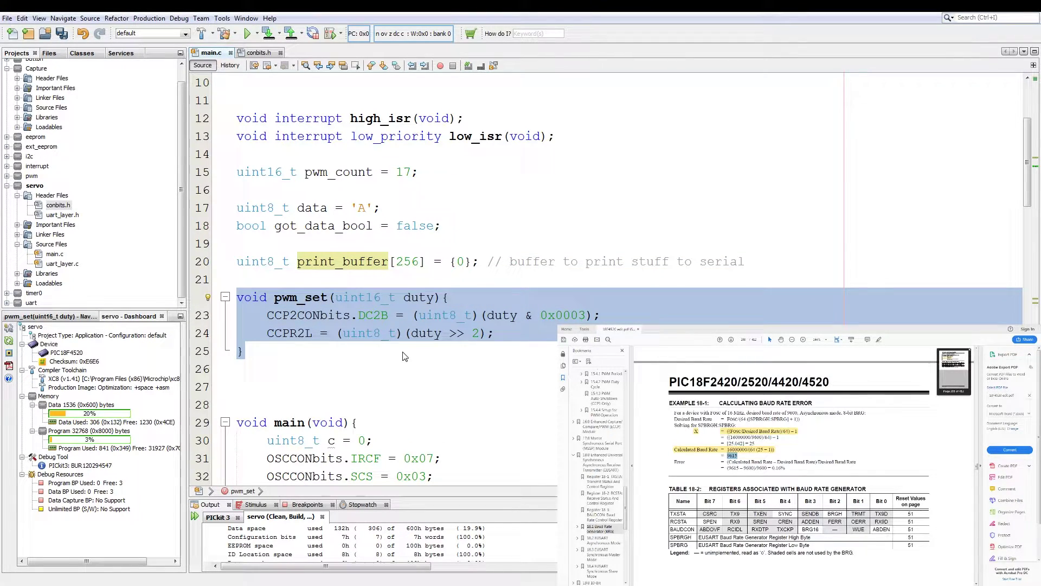
scroll(406, 372, down, 4)
click(350, 225)
drag(467, 279, 216, 247)
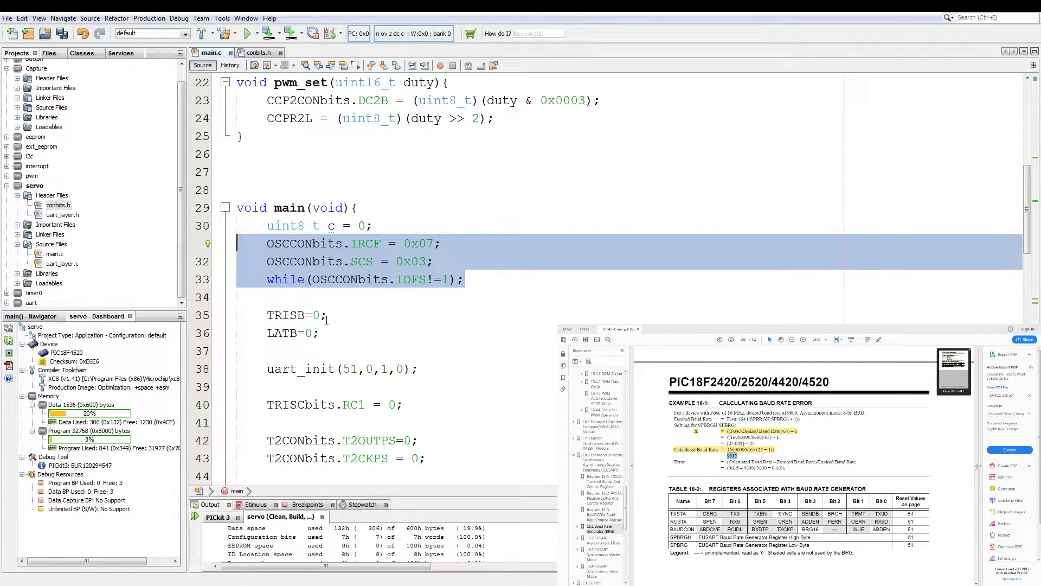
scroll(325, 319, down, 2)
drag(244, 243, 266, 207)
click(286, 225)
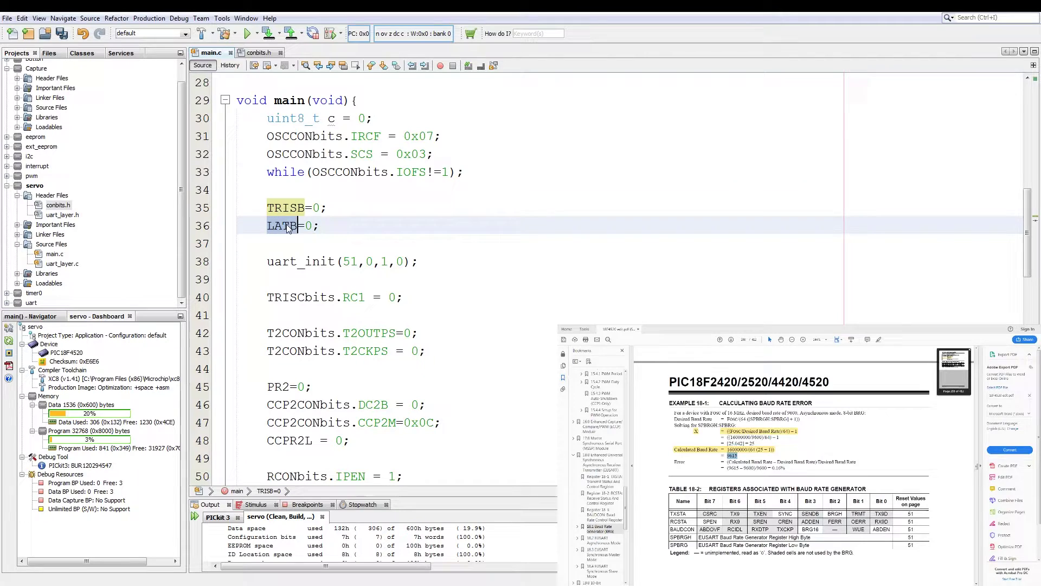
scroll(347, 262, down, 1)
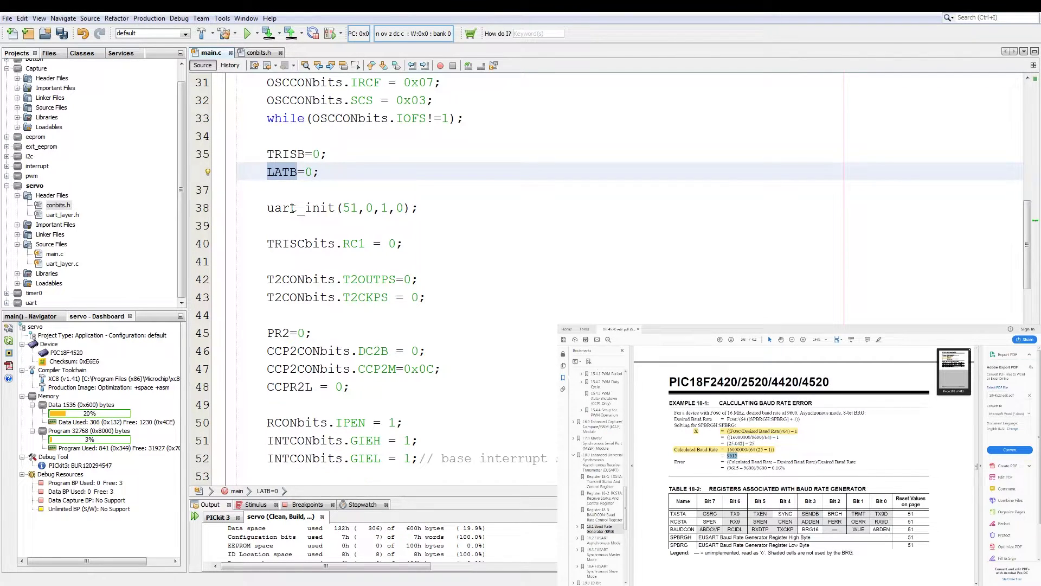
drag(417, 207, 275, 210)
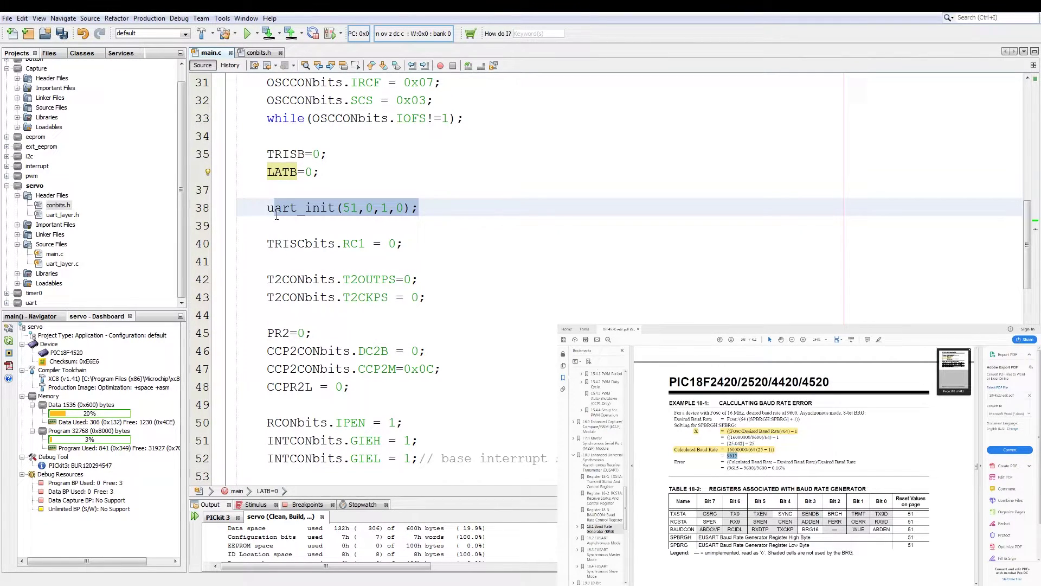
drag(403, 243, 269, 245)
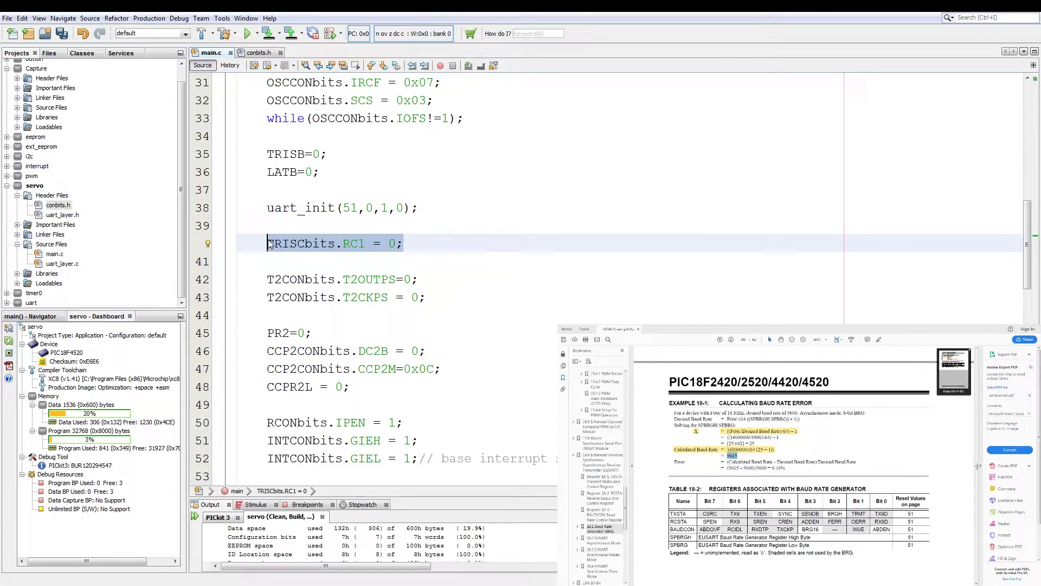
click(397, 244)
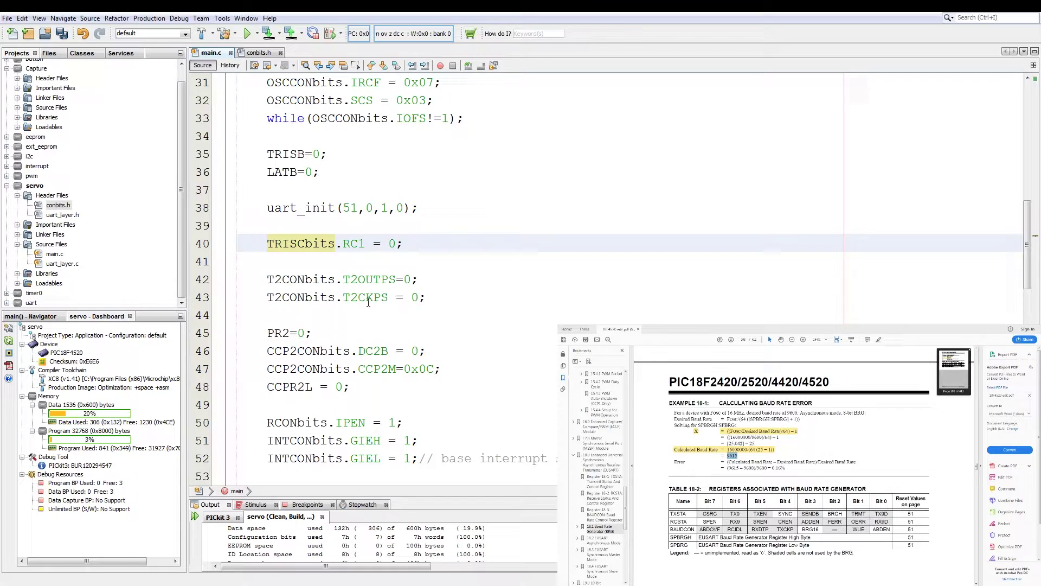
- Review the Timer2 T2CKPS prescaler, PR2 period and CCPR2L duty setup lines
drag(368, 301, 268, 280)
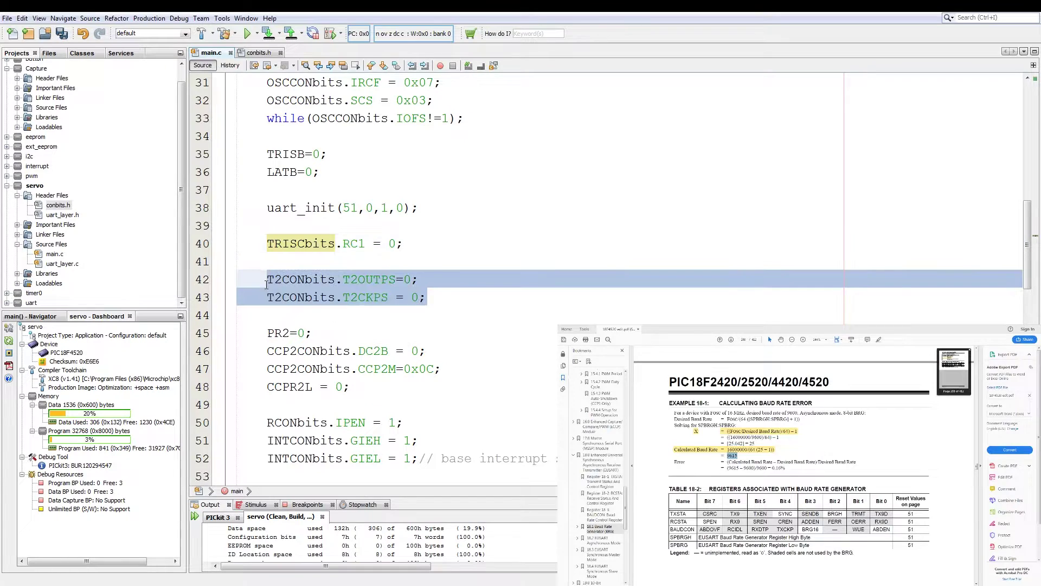
click(376, 302)
click(411, 299)
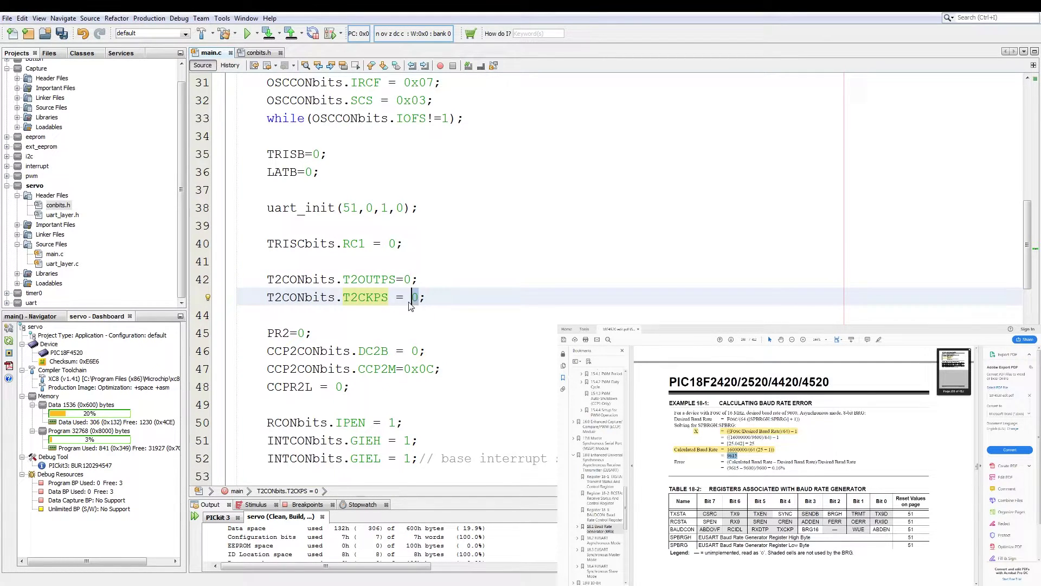
scroll(411, 303, down, 1)
click(298, 279)
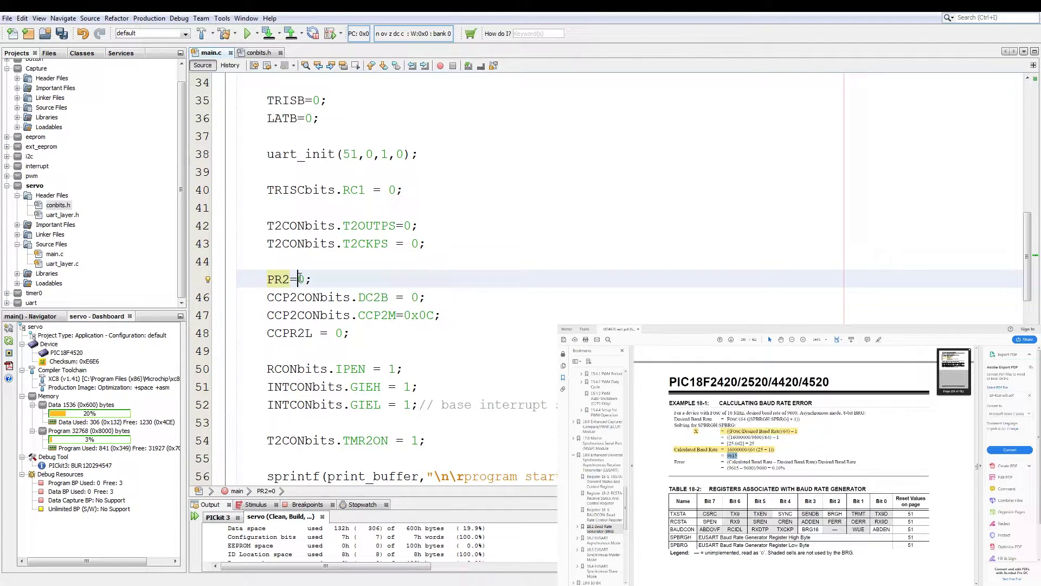
scroll(297, 280, down, 2)
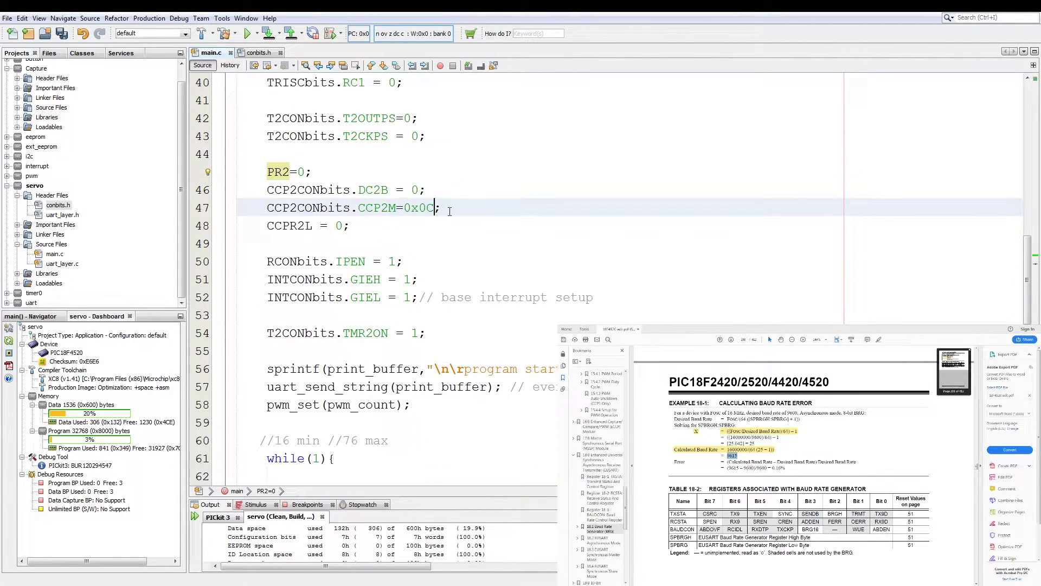
drag(440, 208, 267, 189)
click(314, 225)
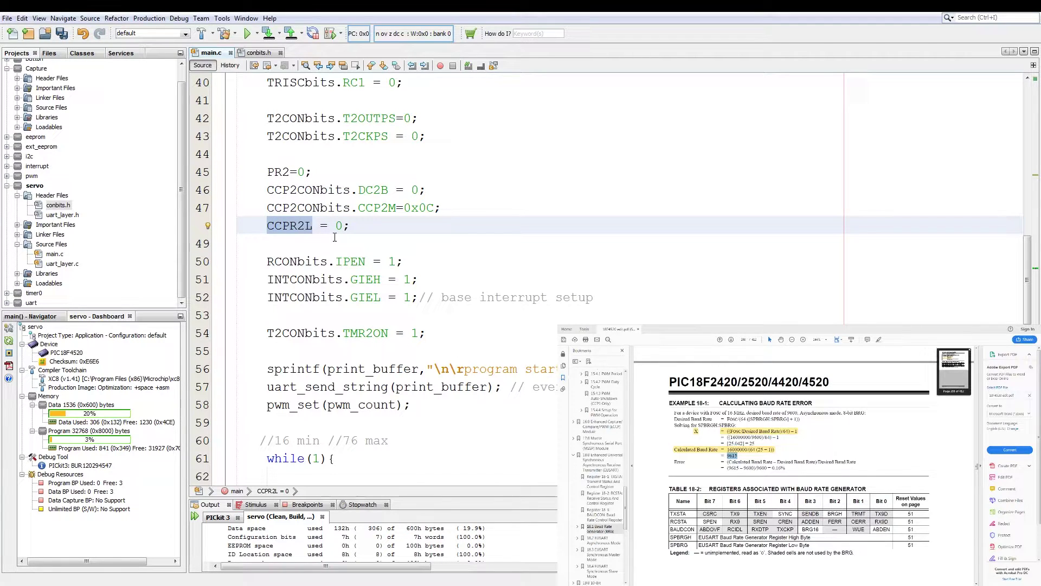
key(End)
key(shift+Left)
key(shift+Left)
key(shift+Left)
- Review the interrupt setup, startup message lines and initial pwm_set(pwm_count) call
drag(616, 296, 261, 262)
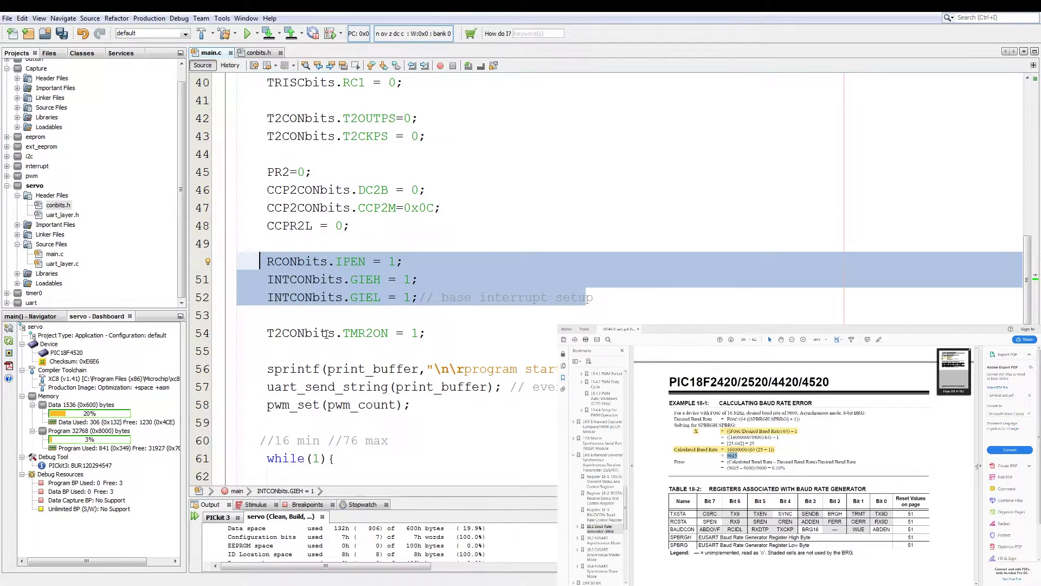
drag(426, 333, 261, 334)
scroll(522, 348, down, 2)
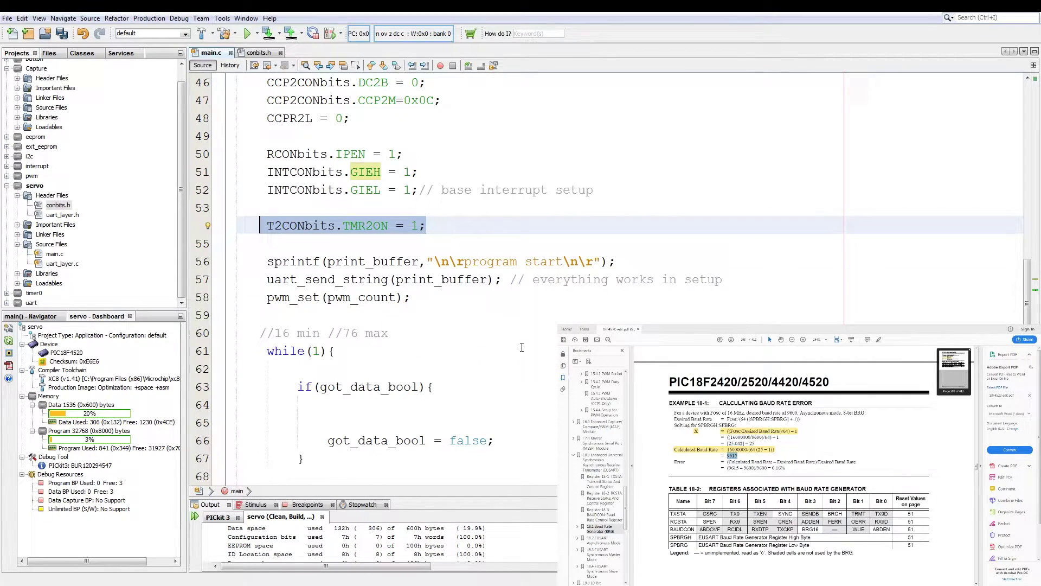
drag(260, 261, 537, 279)
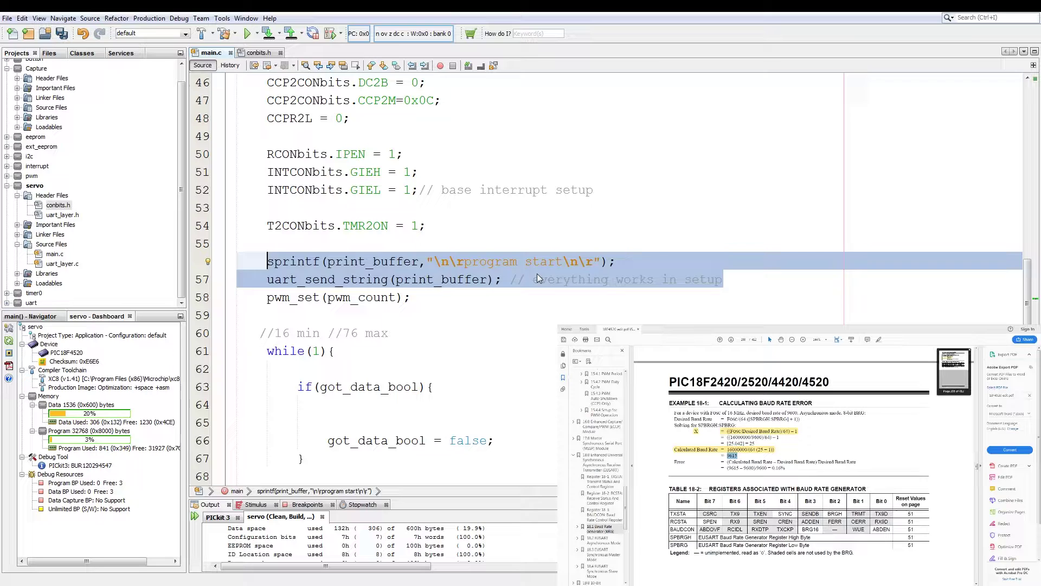
click(537, 279)
click(398, 298)
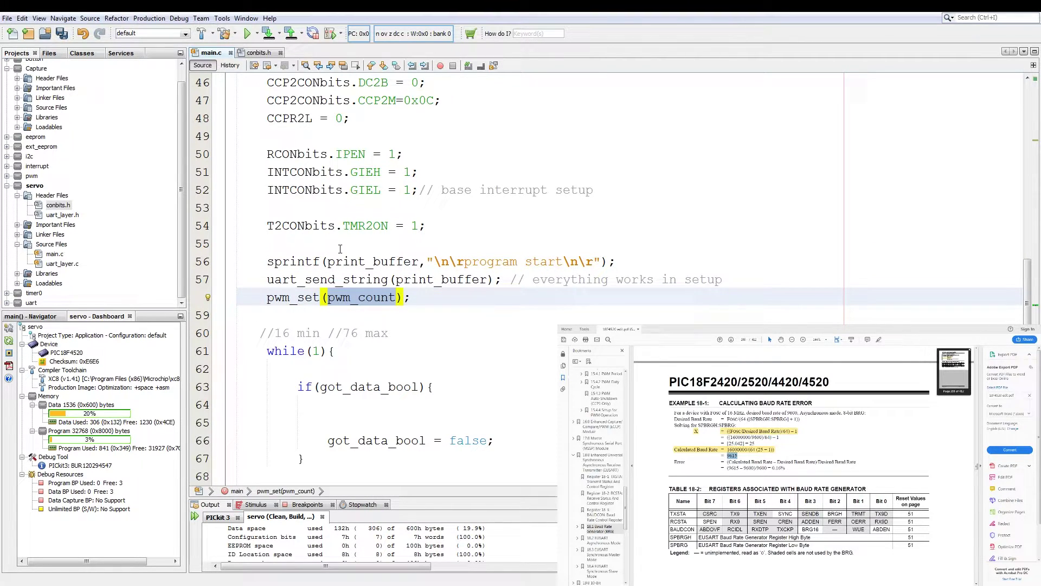
scroll(340, 345, down, 2)
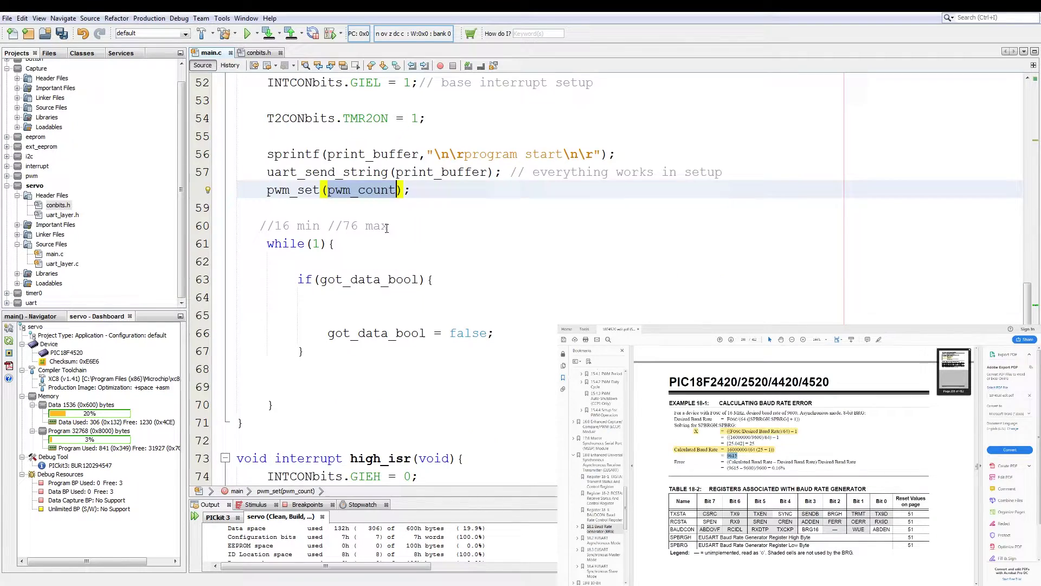
click(298, 280)
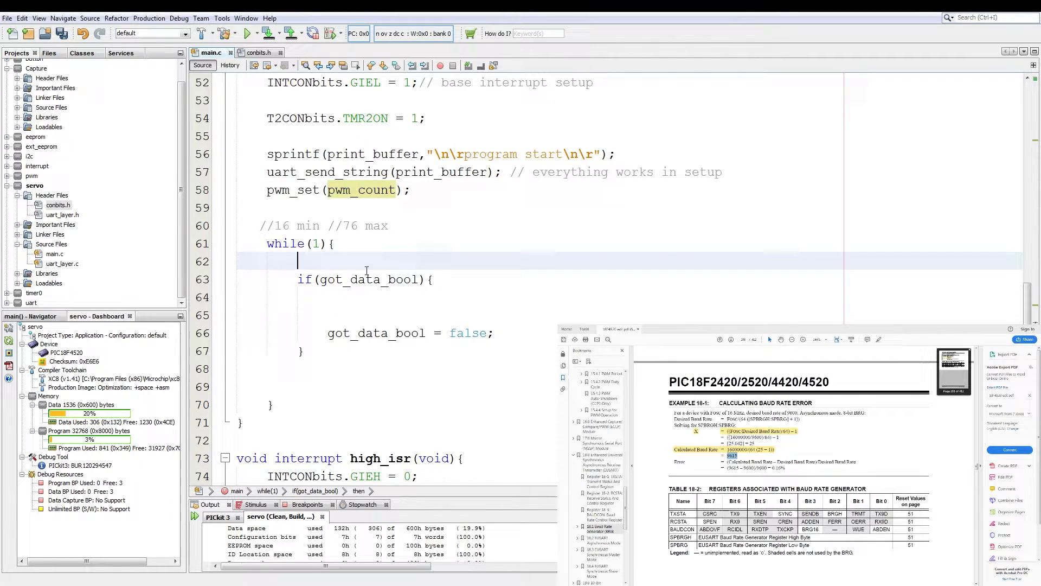
click(420, 280)
click(379, 331)
double_click(380, 332)
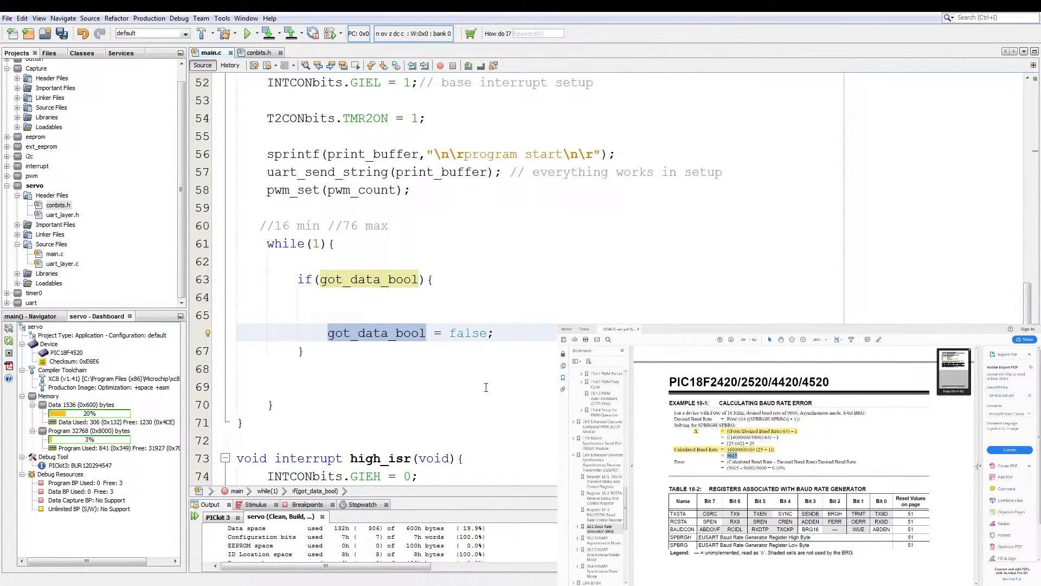
scroll(490, 383, down, 1)
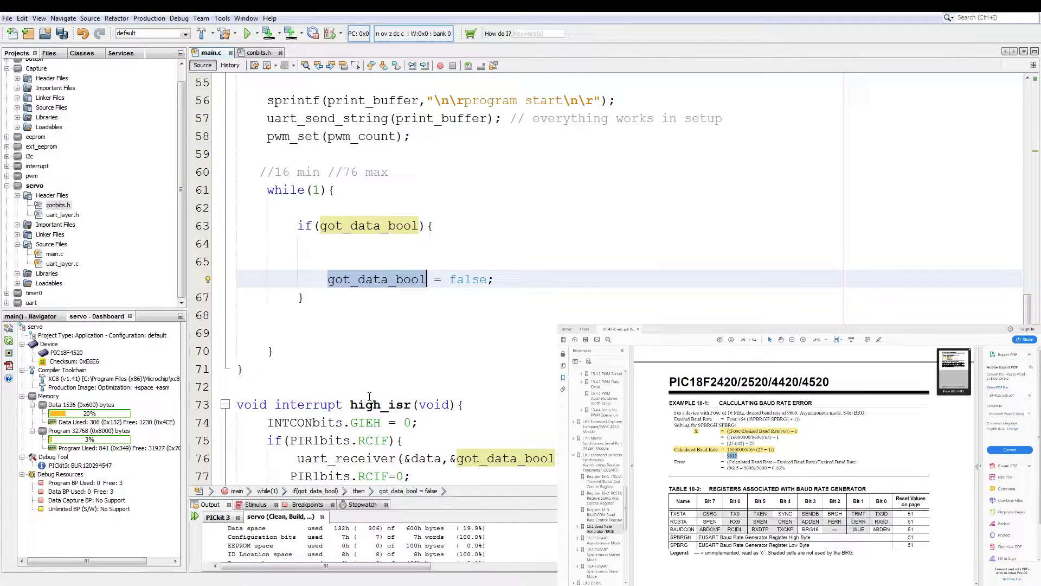
scroll(490, 382, down, 2)
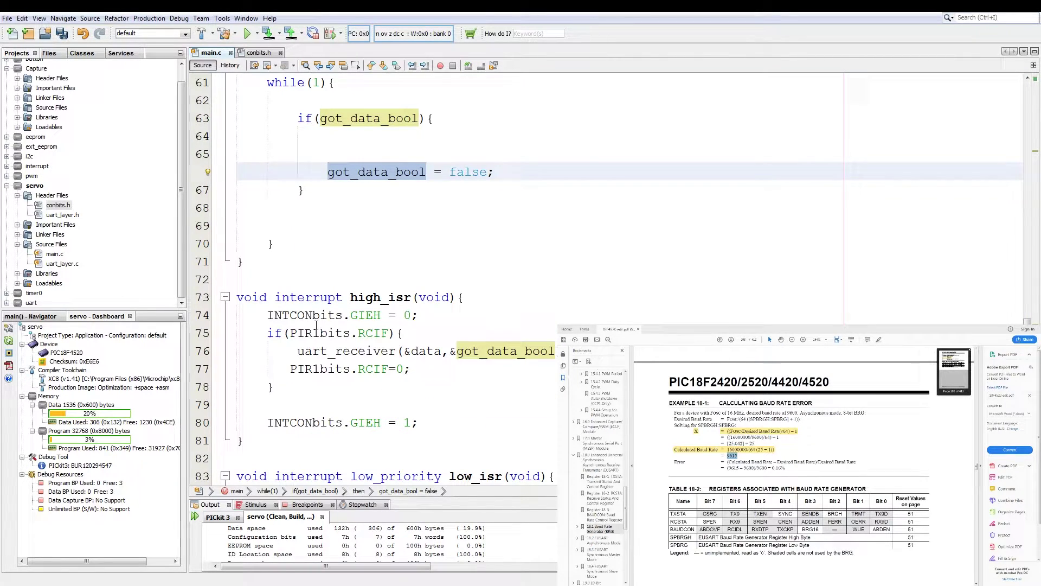
scroll(341, 353, down, 2)
click(396, 243)
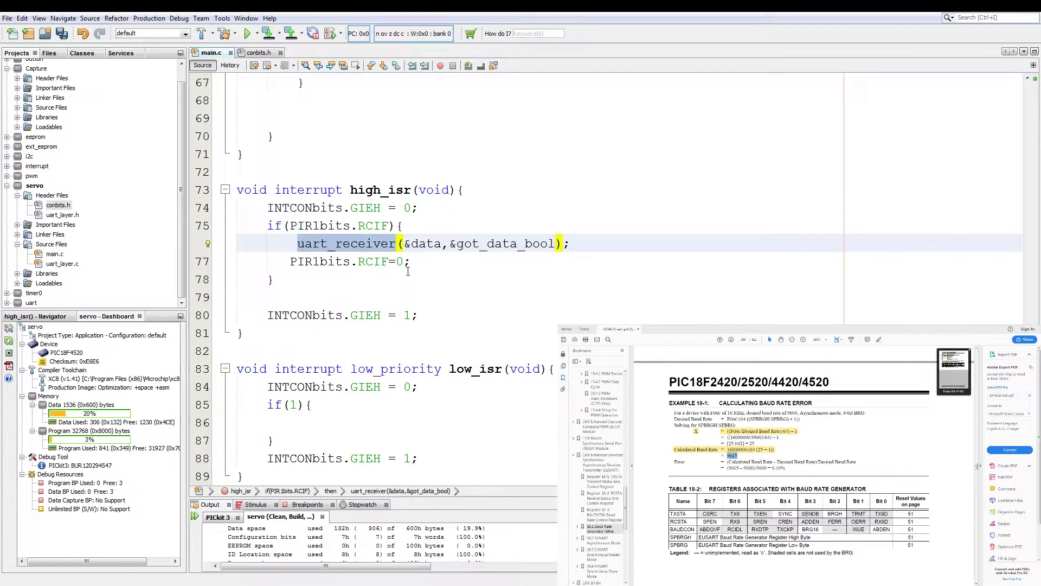
drag(441, 244, 404, 243)
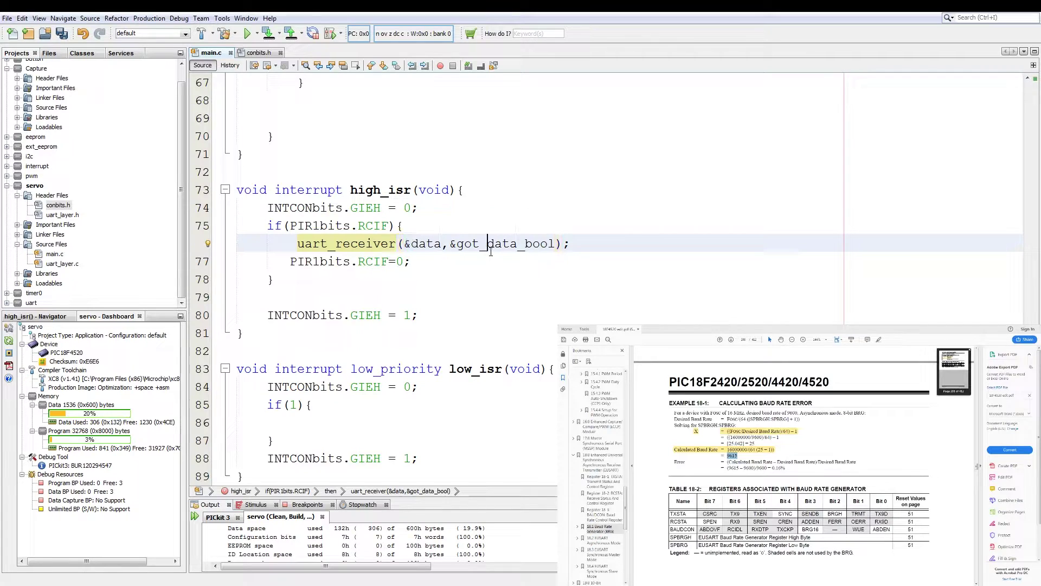
double_click(507, 244)
scroll(505, 281, up, 2)
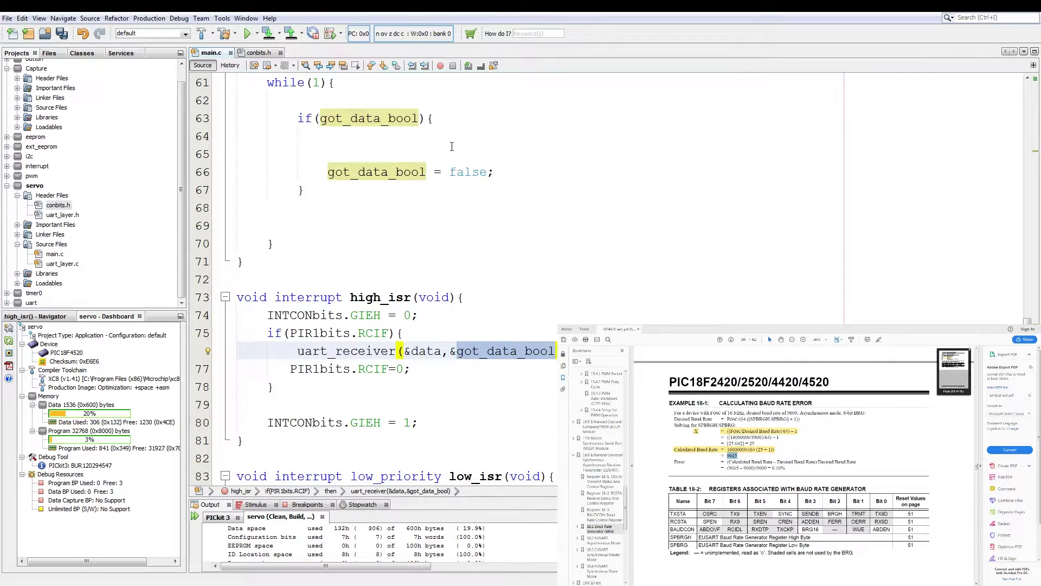
scroll(281, 381, down, 3)
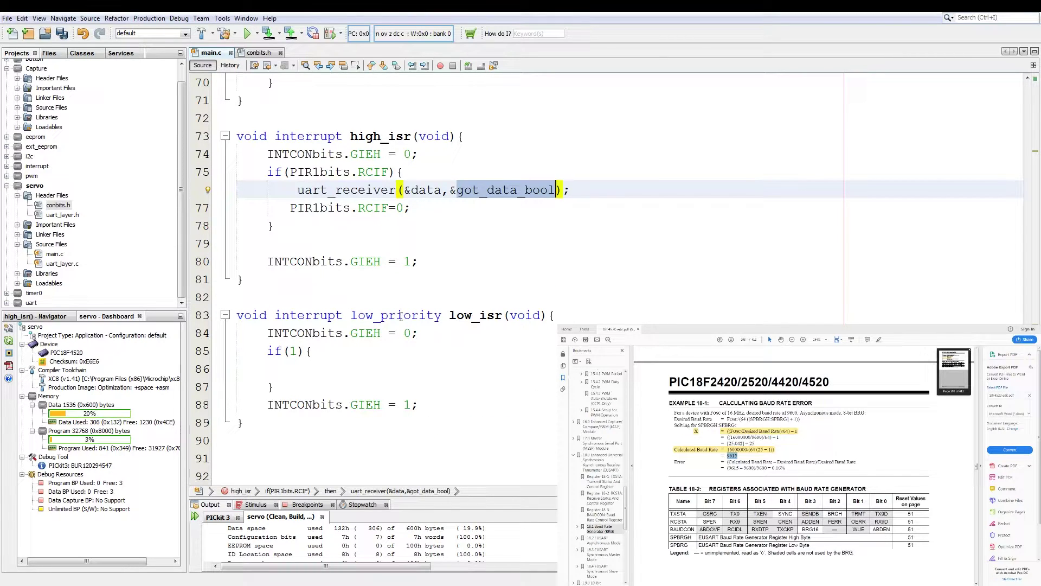
scroll(401, 316, up, 8)
drag(389, 333, 269, 342)
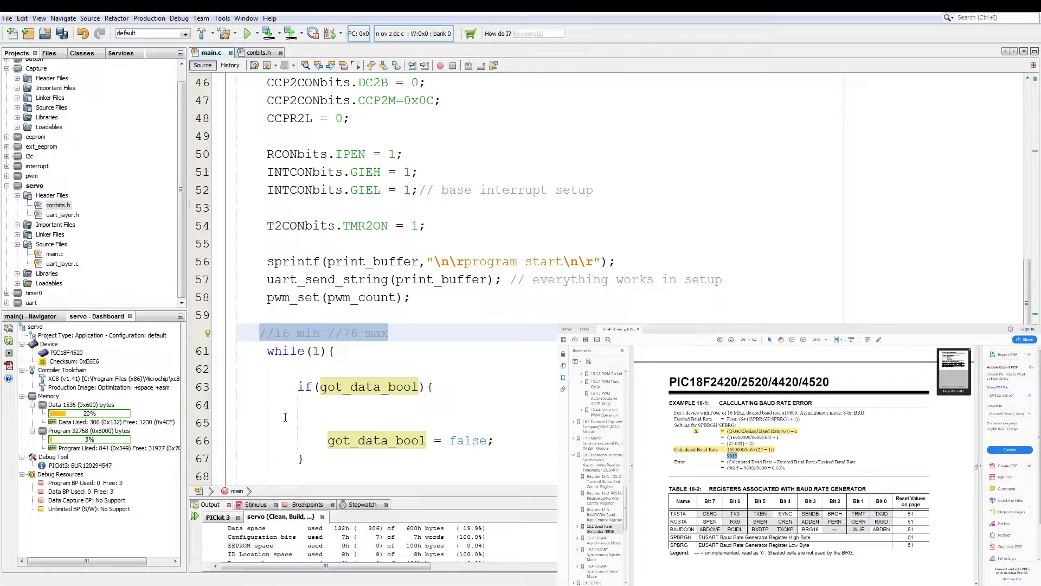
click(282, 333)
double_click(281, 333)
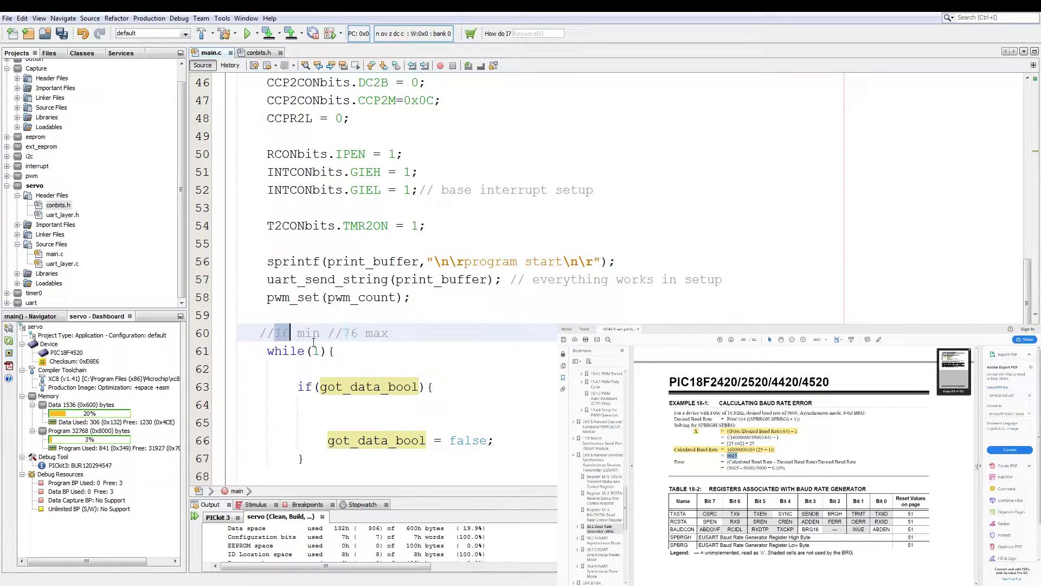
double_click(350, 333)
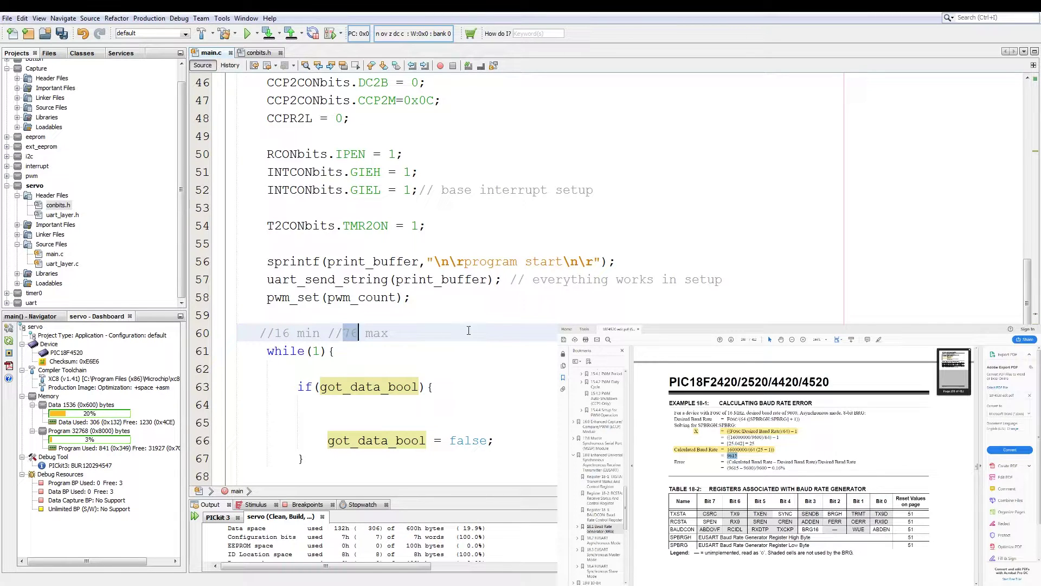
scroll(442, 357, up, 2)
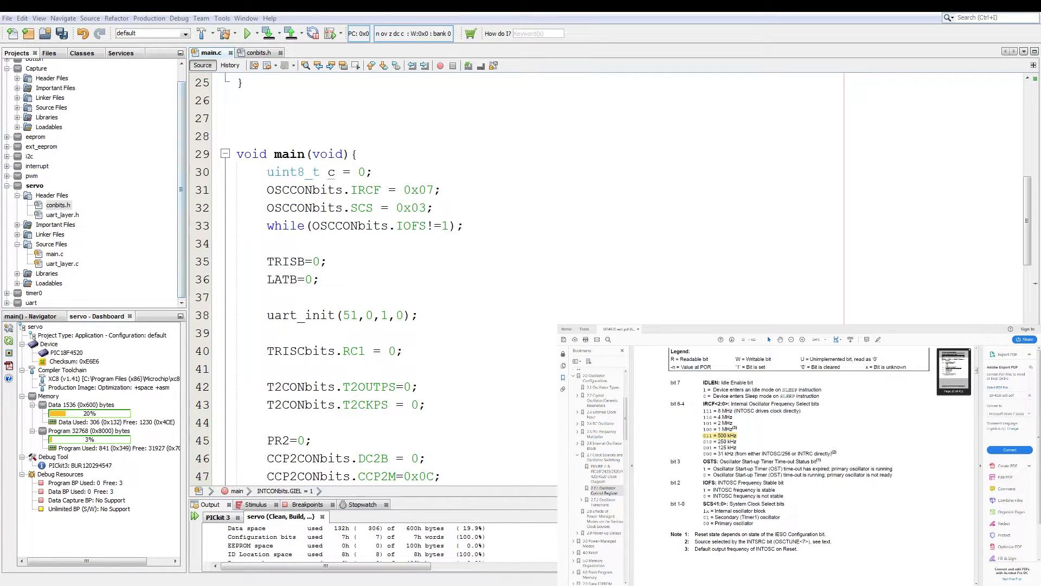
- Change OSCCONbits.IRCF from 0x07 to 0x03 on line 31
click(430, 190)
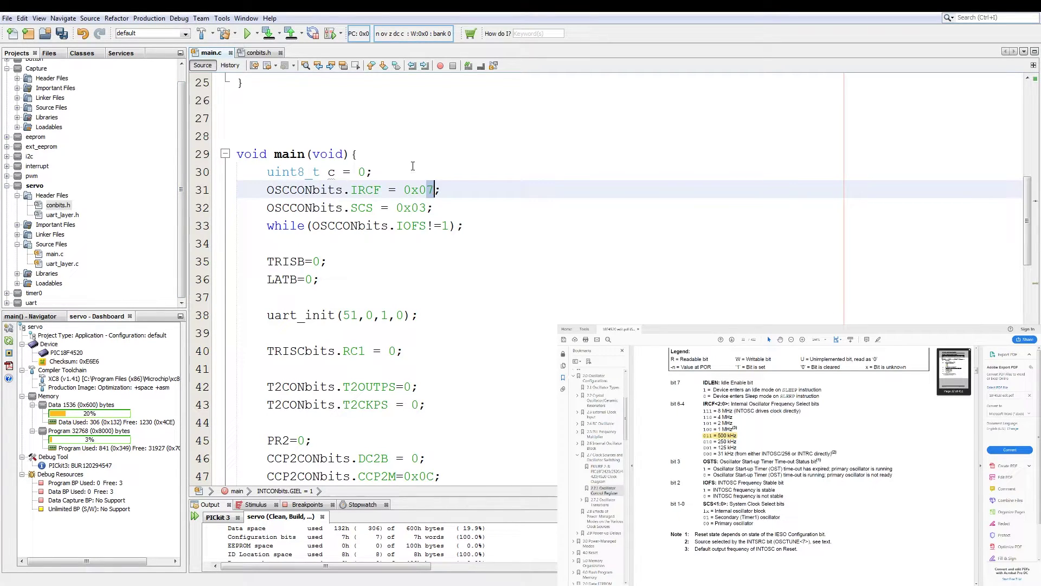
key(Delete)
text(3)
key(Left)
key(Left)
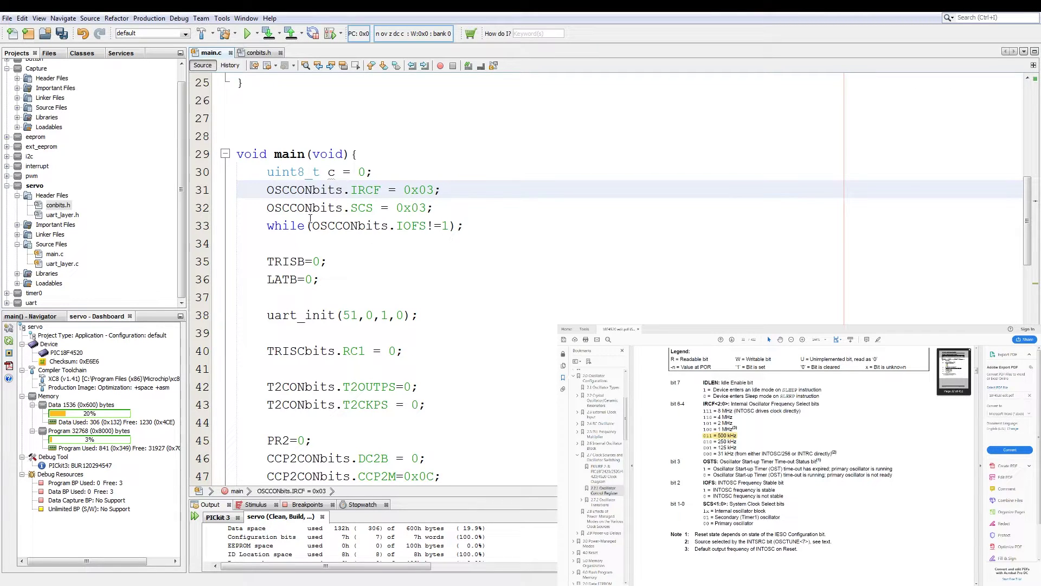
scroll(384, 208, down, 2)
click(353, 208)
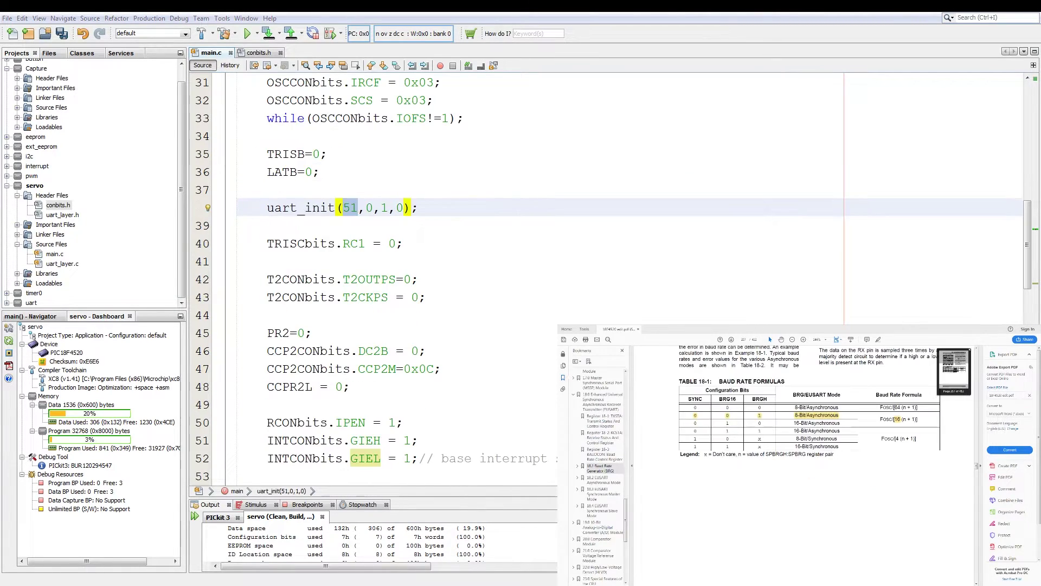
- Rewrite the uart_init arguments on line 38 from 51,0,1,0 to 103,0,0,1
double_click(350, 208)
click(342, 208)
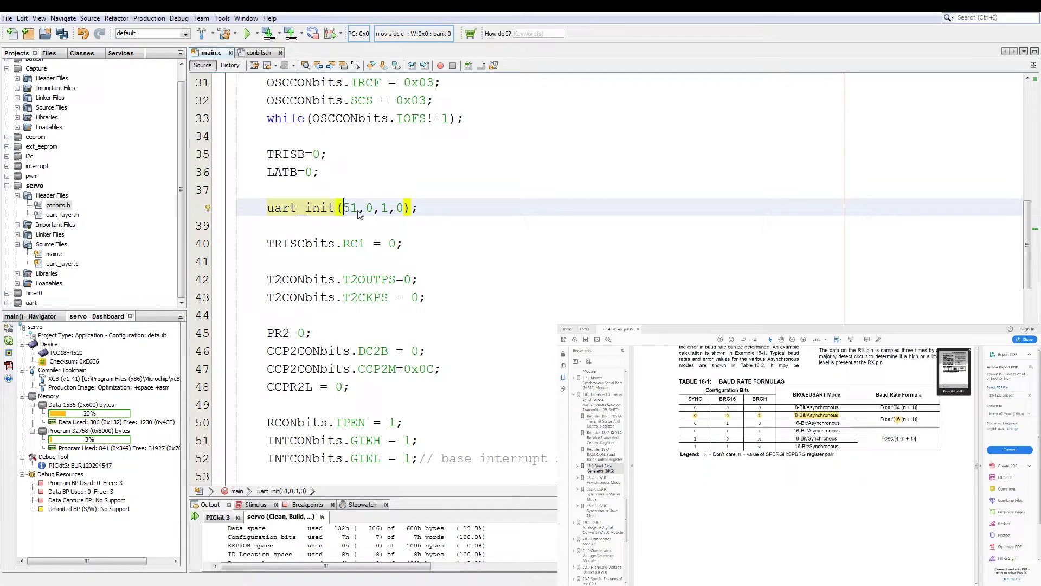
key(Delete)
key(Delete)
text(103)
click(396, 208)
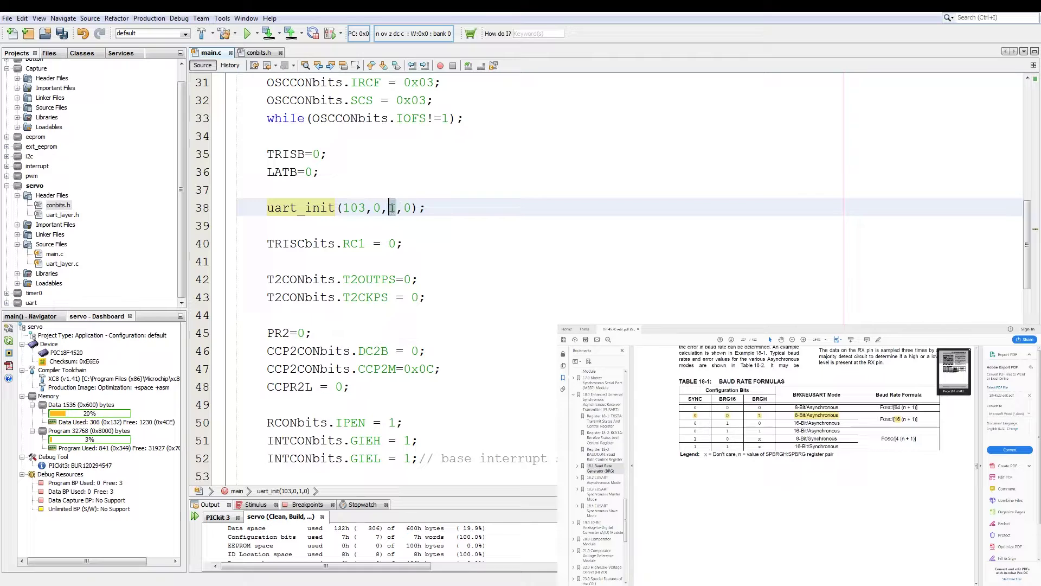
key(BackSpace)
text(0,1)
scroll(620, 261, down, 2)
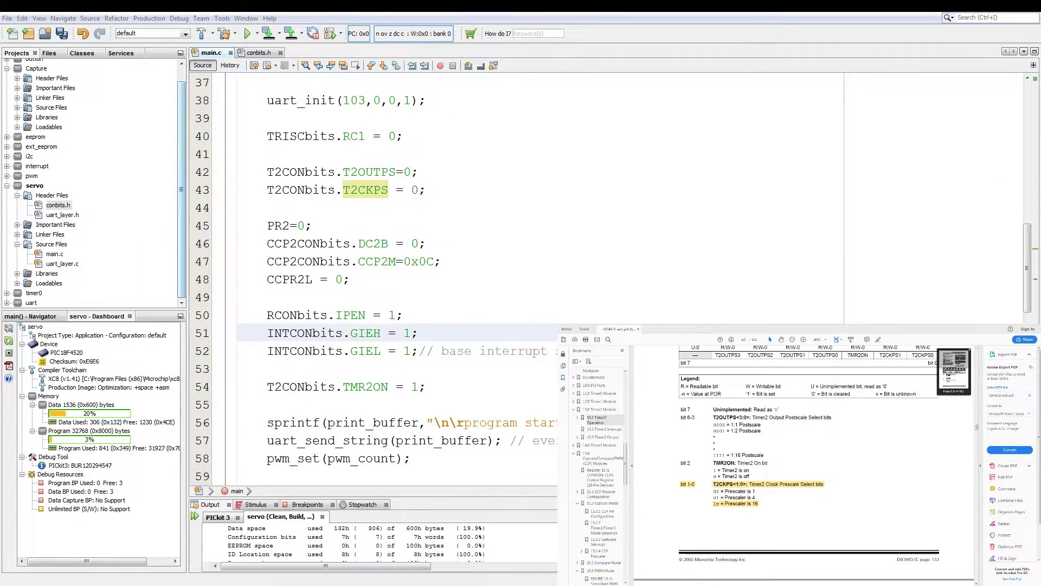
- Set T2CONbits.T2CKPS to 3 on line 43 and select the 0 in PR2=0
click(417, 189)
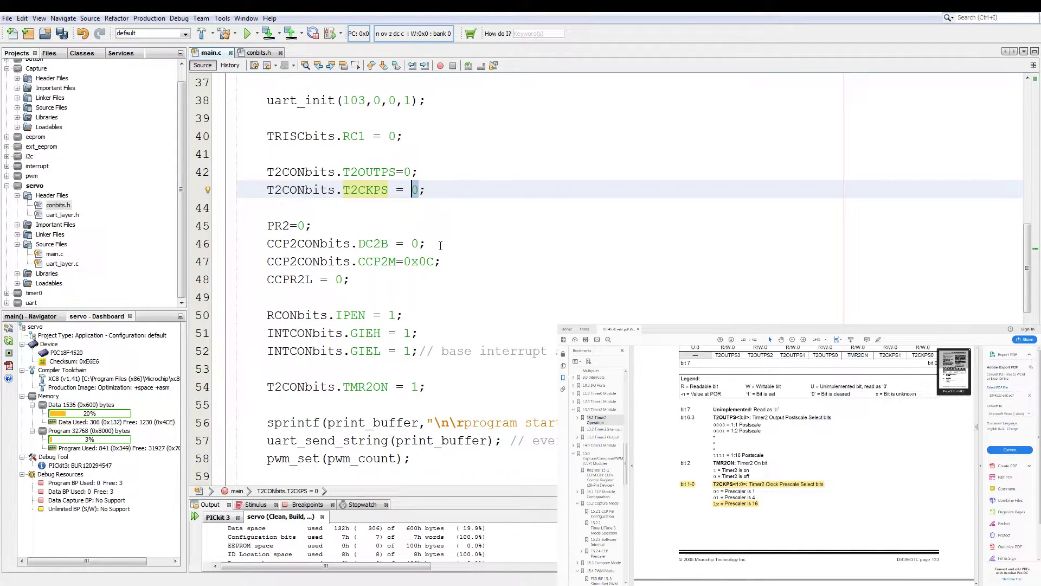
text(3)
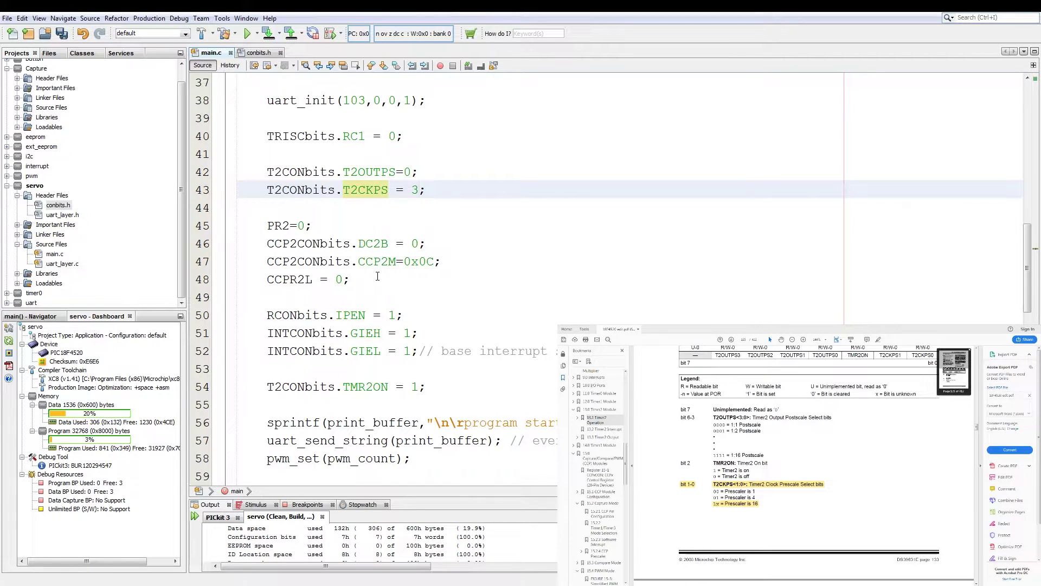
double_click(301, 225)
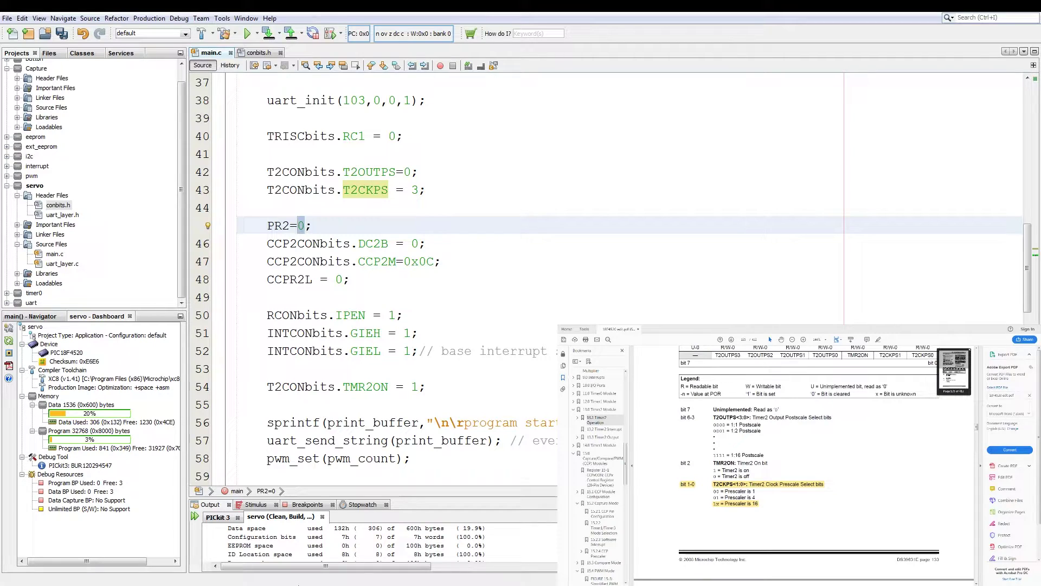
text(156)
- Set PR2 to 156 with a //50hz comment
click(339, 225)
text(//)
text(50hz)
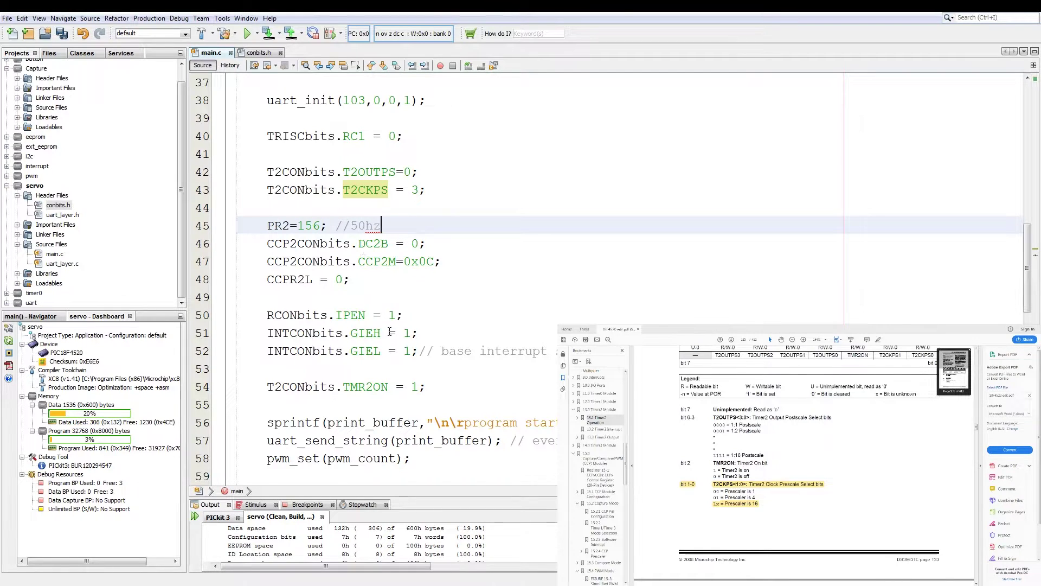
scroll(391, 332, down, 6)
click(302, 136)
click(350, 133)
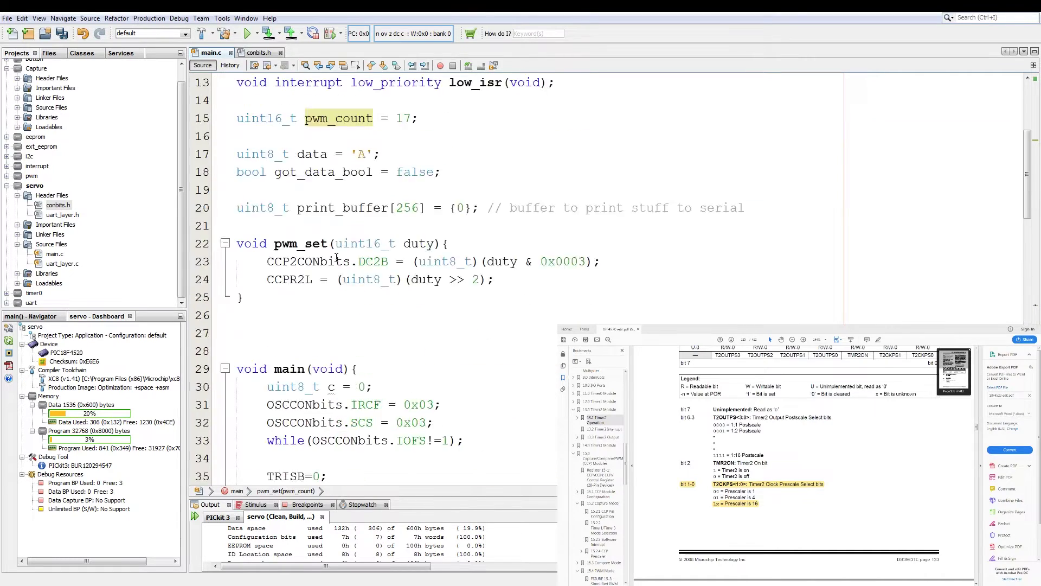
- Lower pwm_count's starting value from 17 to 16, then build and program the device
key(alt+Left)
key(ctrl+b)
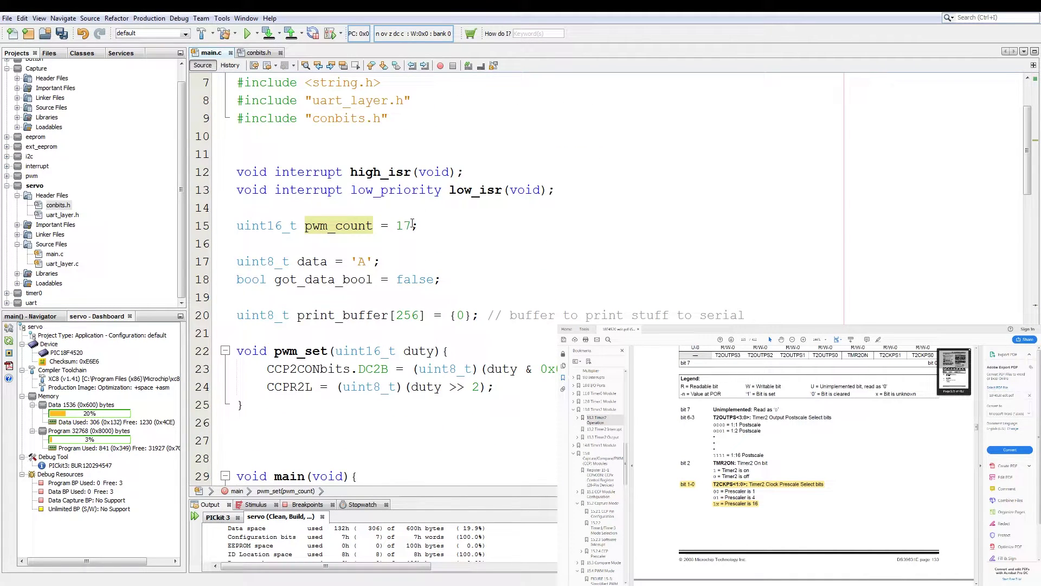
click(415, 225)
key(BackSpace)
text(6)
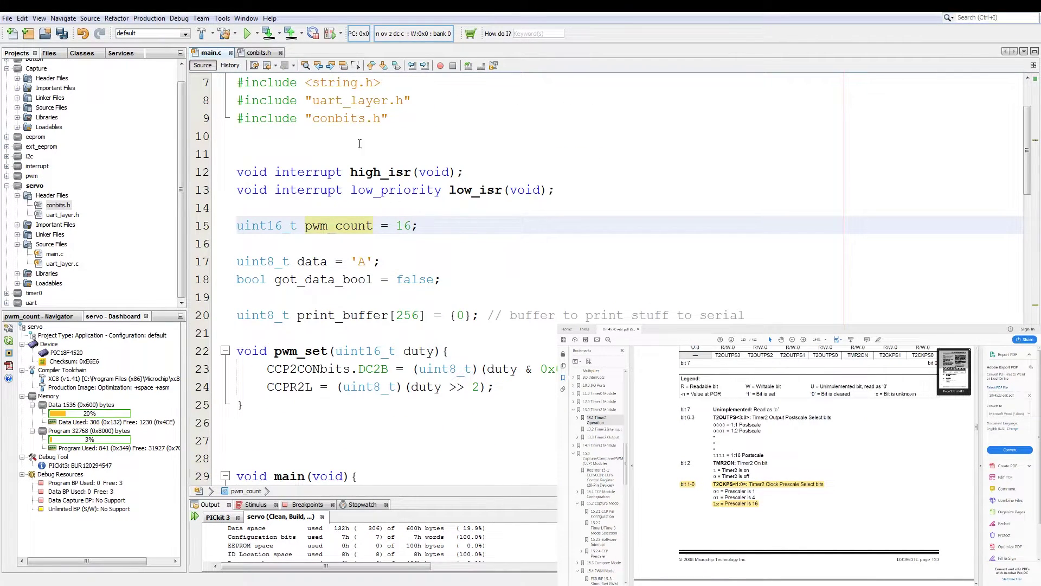
click(226, 34)
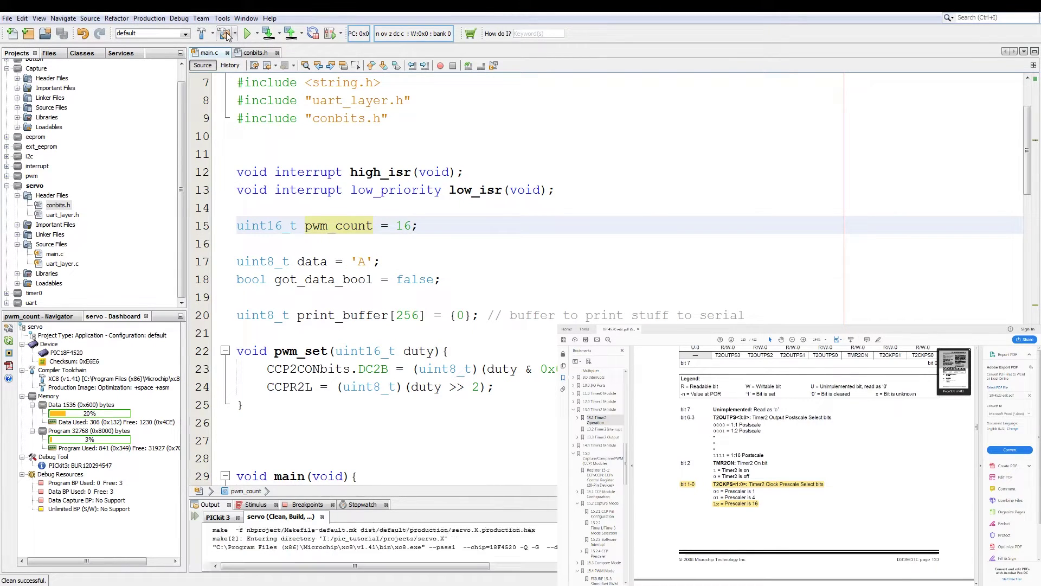
- Add an if (pwm_count > 16) block inside the got_data_bool block
click(365, 262)
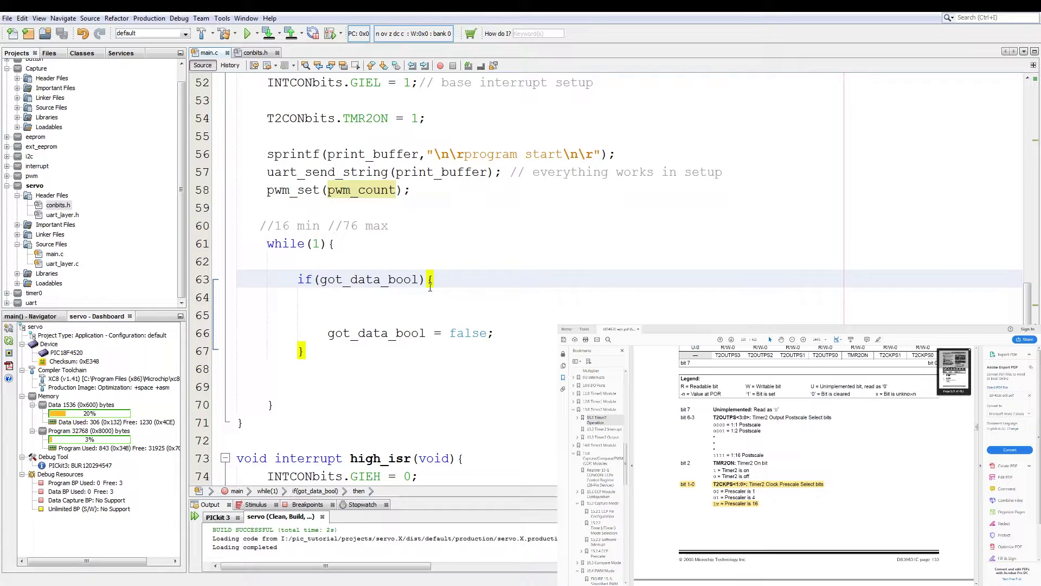
key(Return)
key(Return)
text(if)
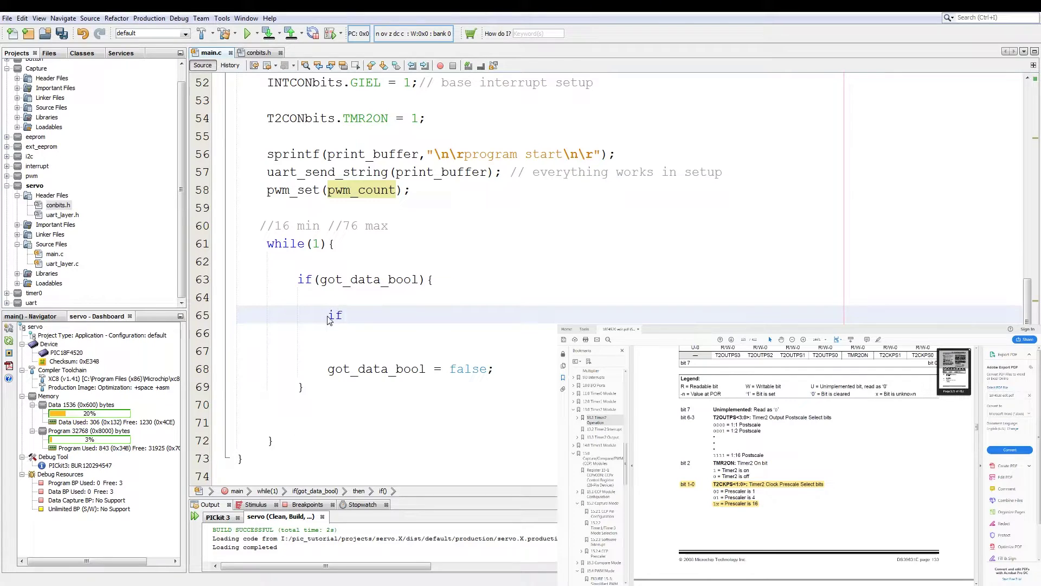
text((){)
key(Return)
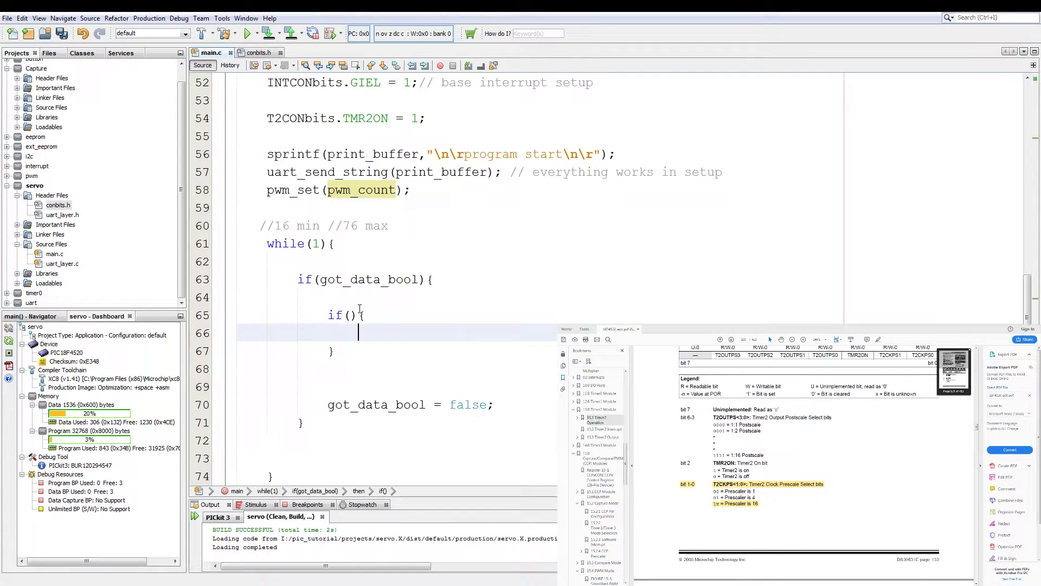
click(347, 315)
double_click(350, 189)
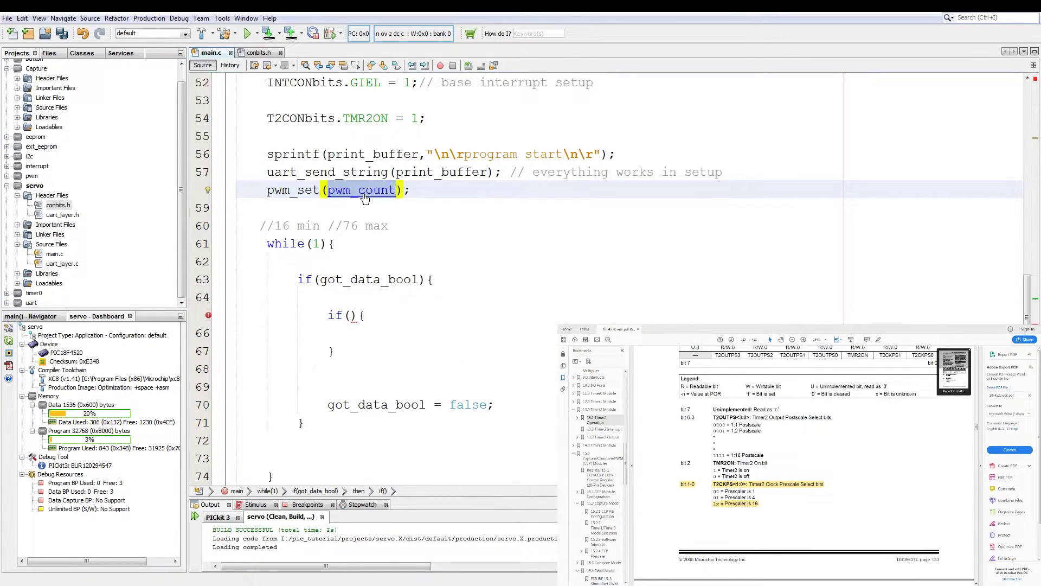
key(ctrl+c)
click(350, 315)
key(ctrl+v)
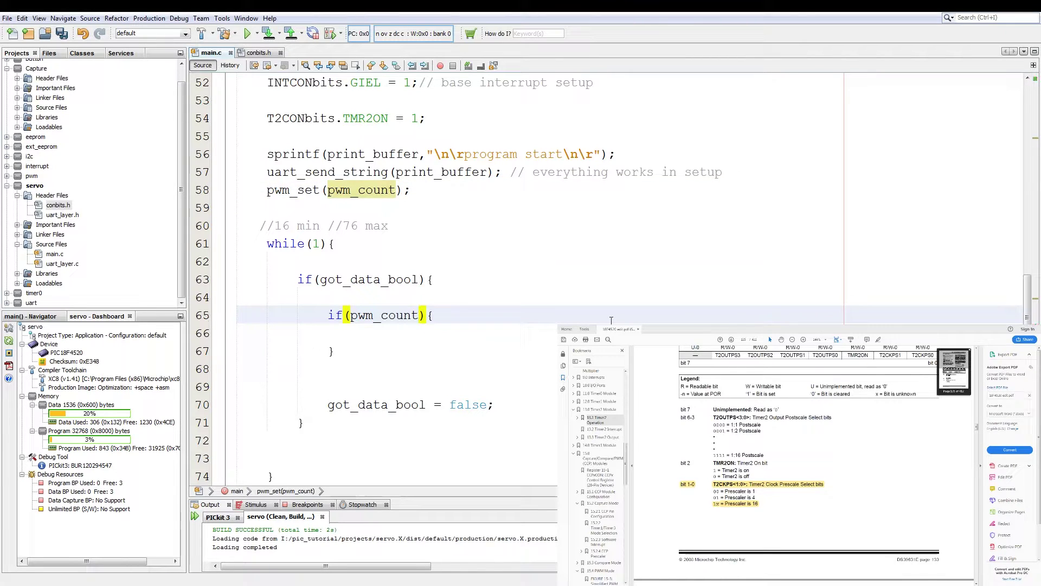
text(> 16)
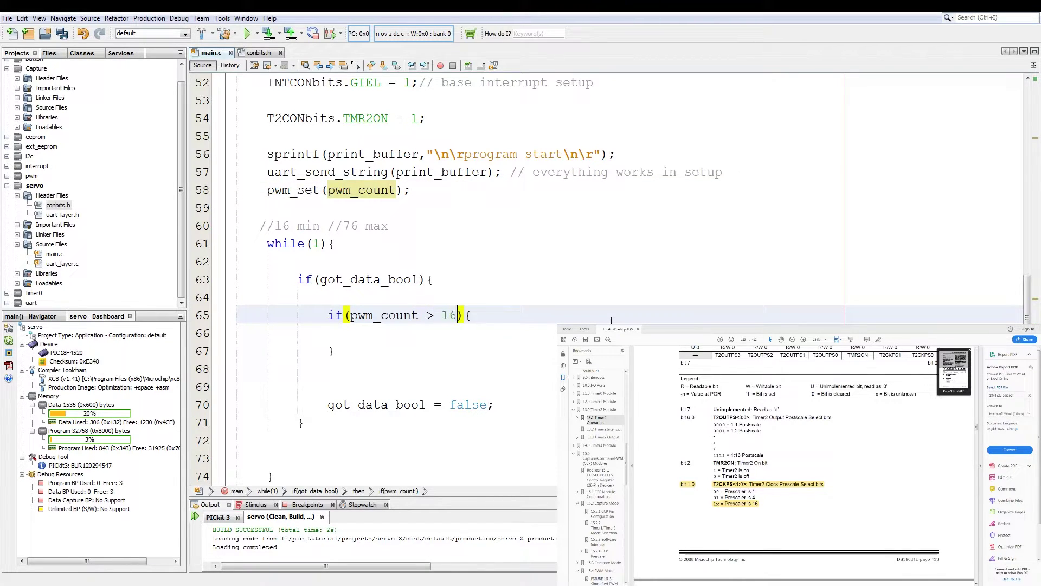
- Nest if (data == '-') { pwm_count--; } inside the pwm_count > 16 block
key(End)
key(Return)
key(Return)
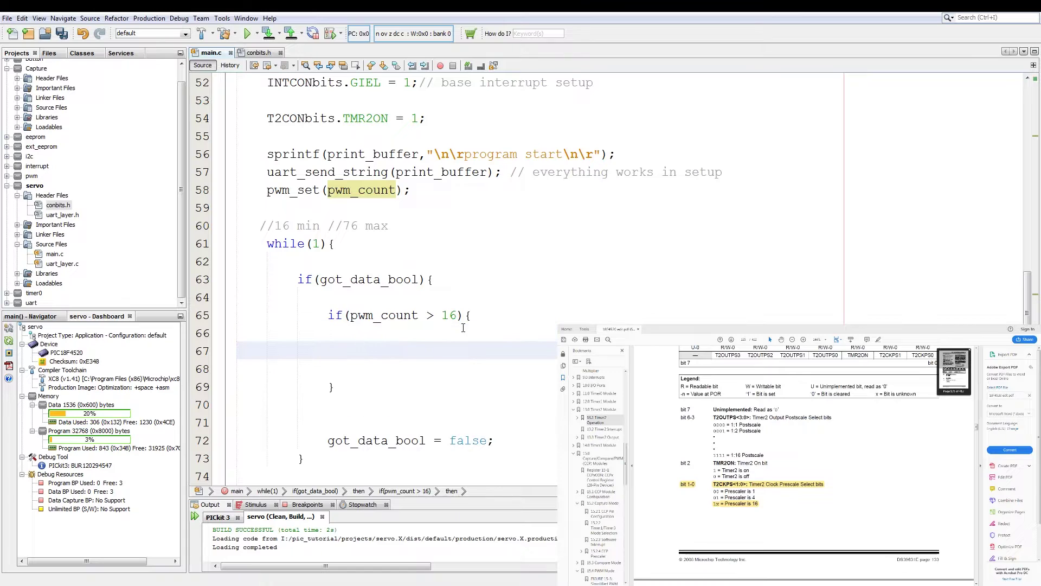
text(if()
text(){)
key(Return)
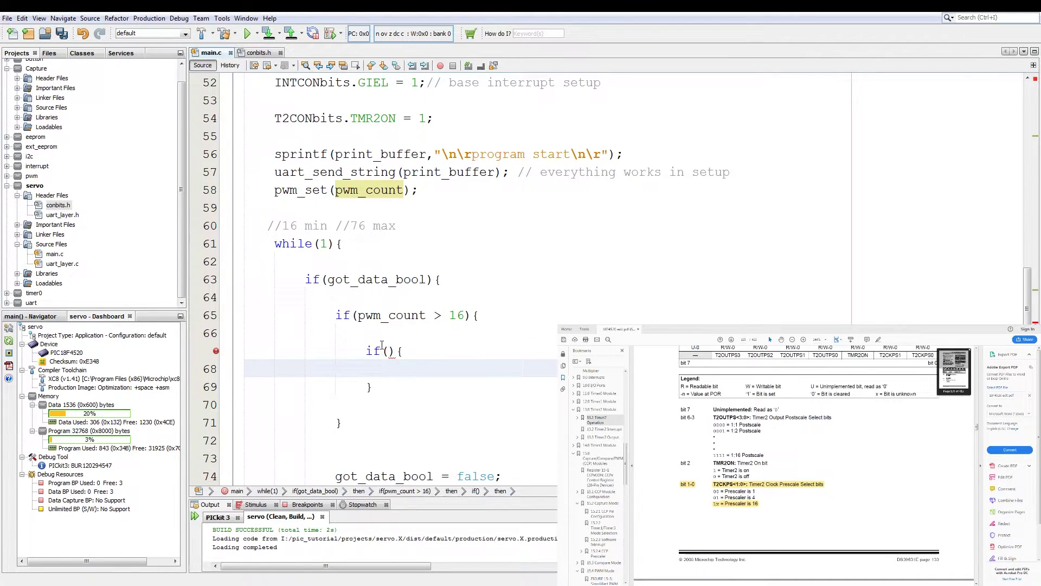
key(Up)
text(data )
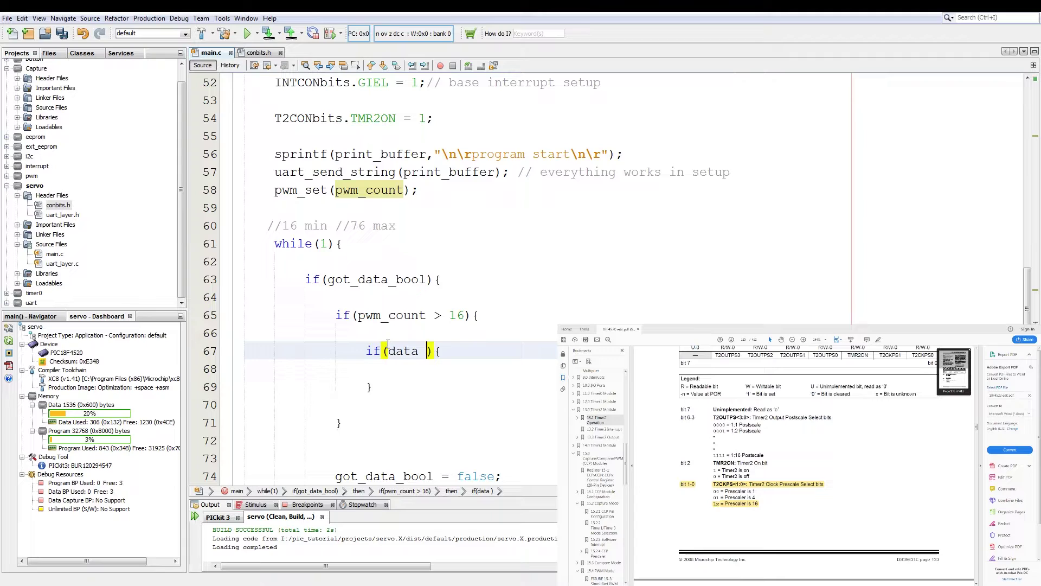
text(== )
text('-)
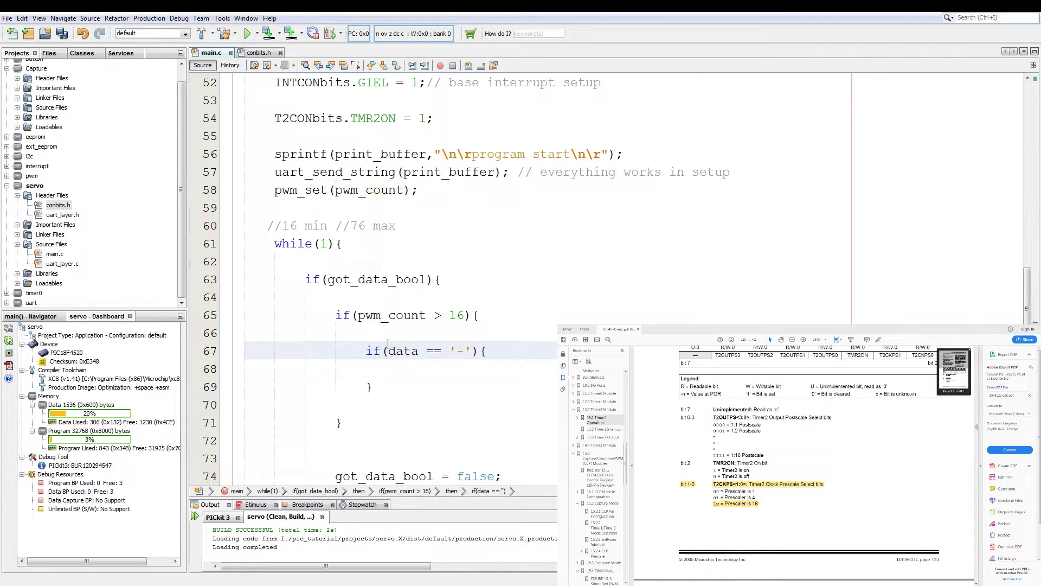
key(End)
key(Return)
text(pwm_count)
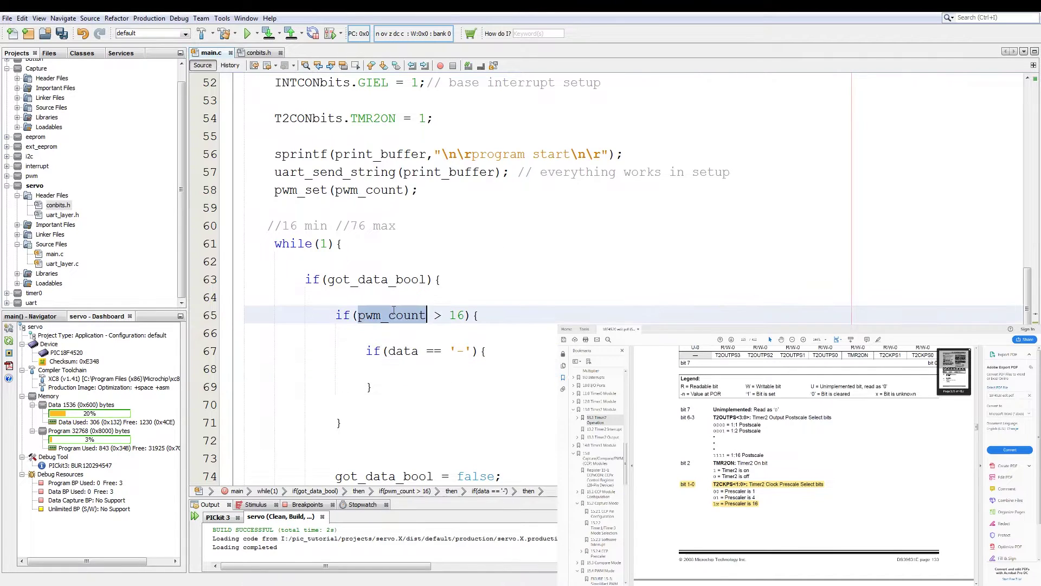
text(--)
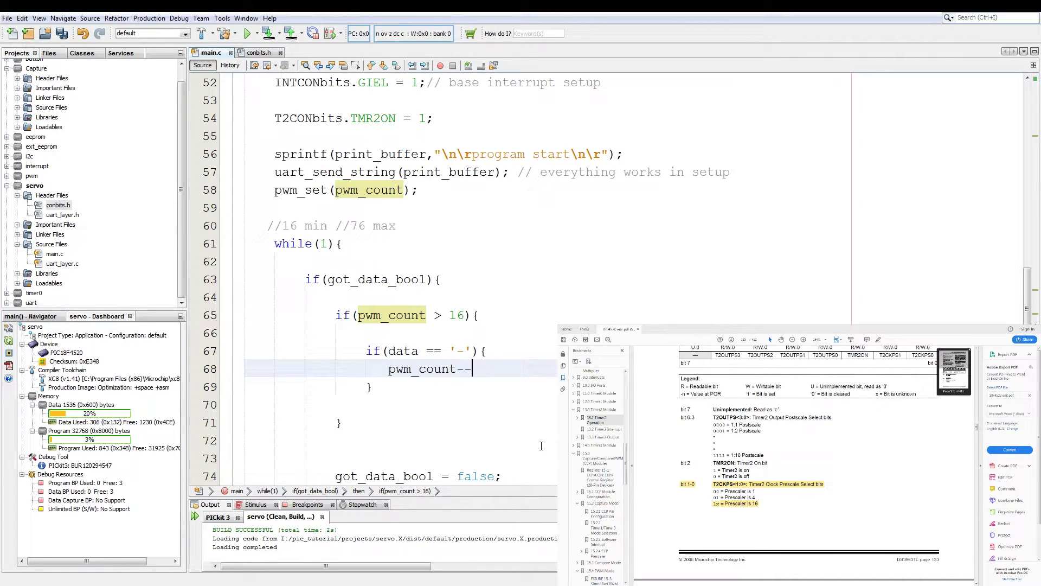
text(;)
- Tidy the formatting and add an if (pwm_count < 76) condition copied from the > 16 check
key(alt+shift+f)
click(428, 432)
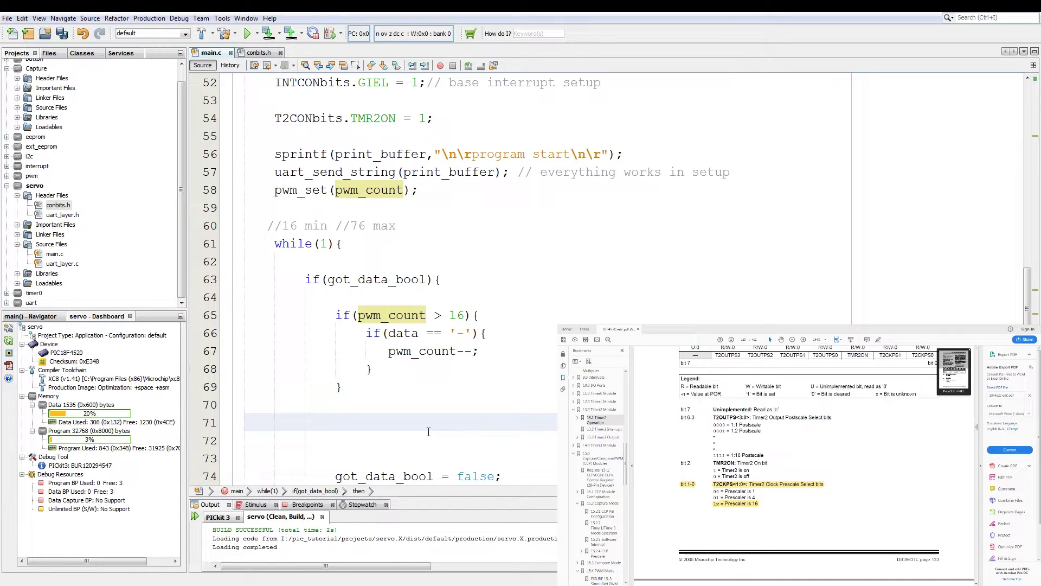
text(if)
text(()
drag(470, 316, 357, 315)
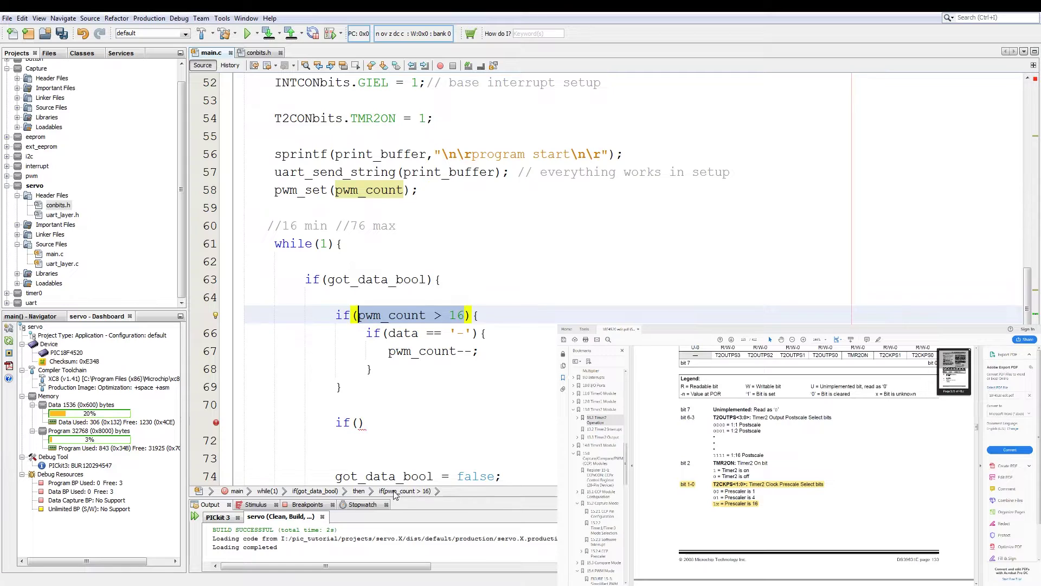
key(ctrl+c)
click(360, 422)
key(ctrl+v)
key(Left)
key(Left)
key(Left)
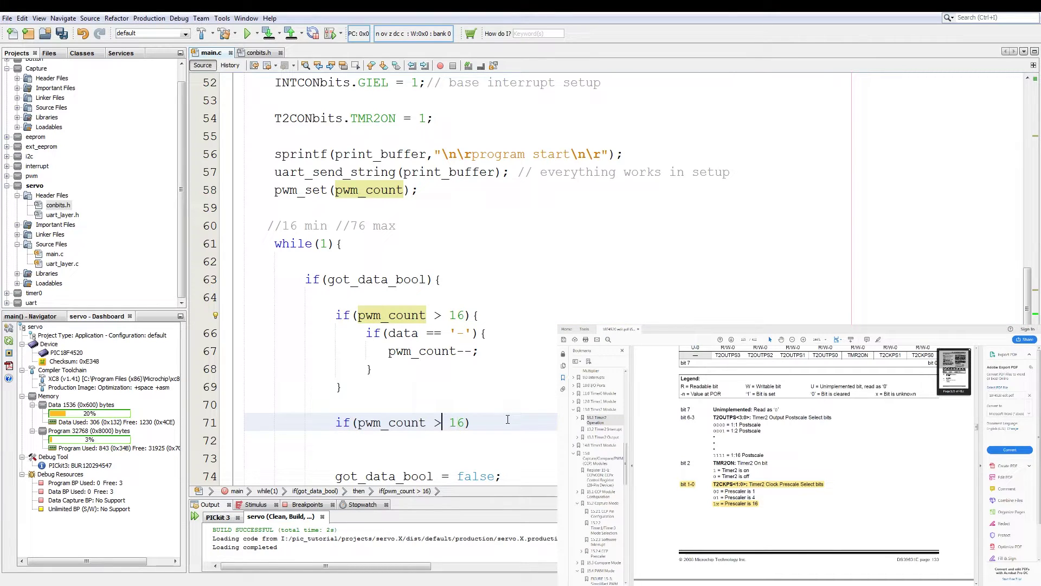
key(BackSpace)
text(<)
key(Right)
key(Right)
key(BackSpace)
text(7)
key(Right)
key(Right)
text({)
- Copy the '-' check into the new block, changing it to '+' with pwm_count++
key(Return)
scroll(506, 420, down, 1)
drag(373, 315, 366, 279)
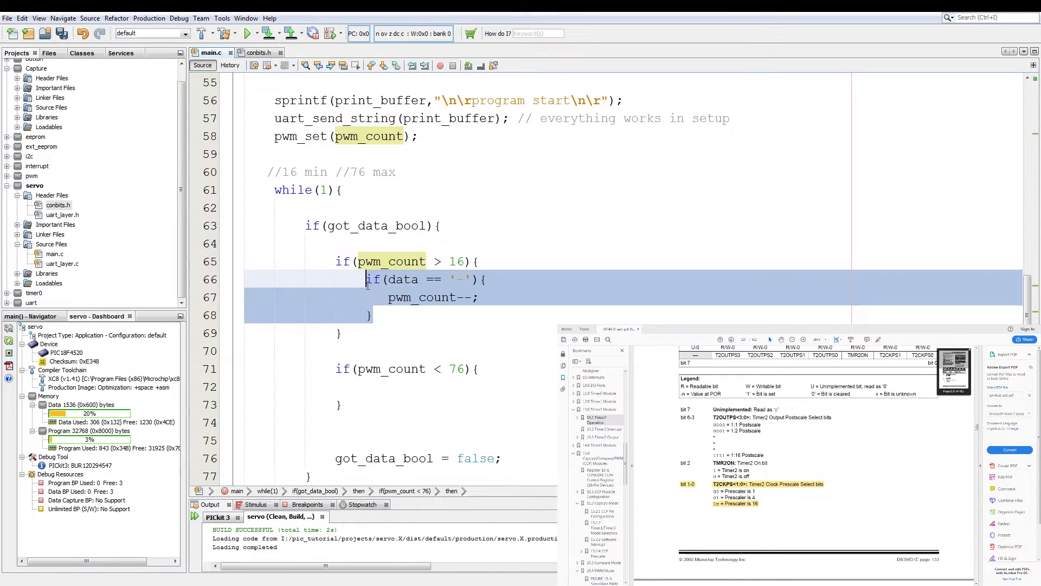
key(ctrl+c)
click(357, 392)
key(ctrl+v)
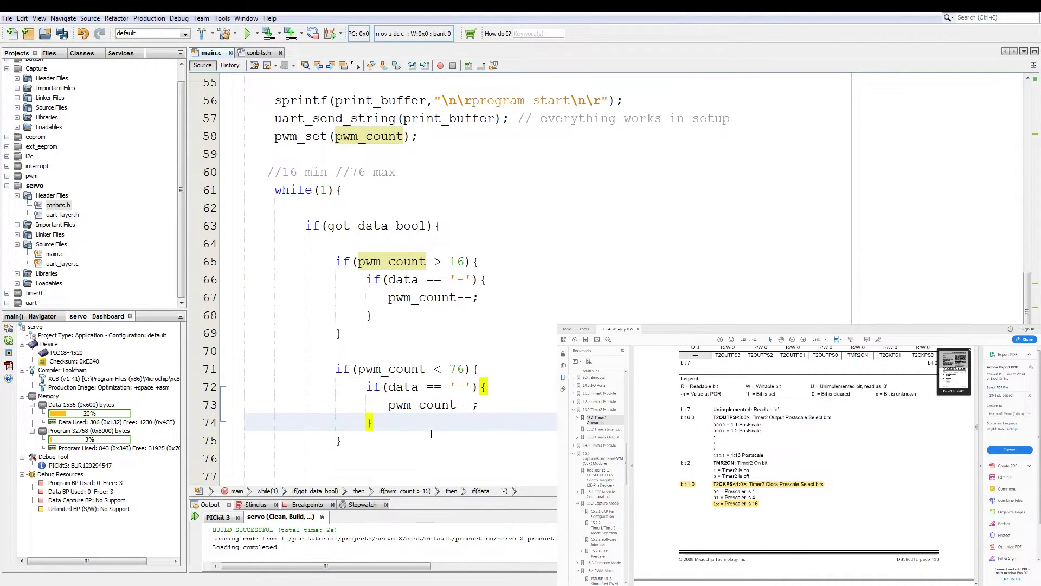
click(466, 404)
double_click(466, 404)
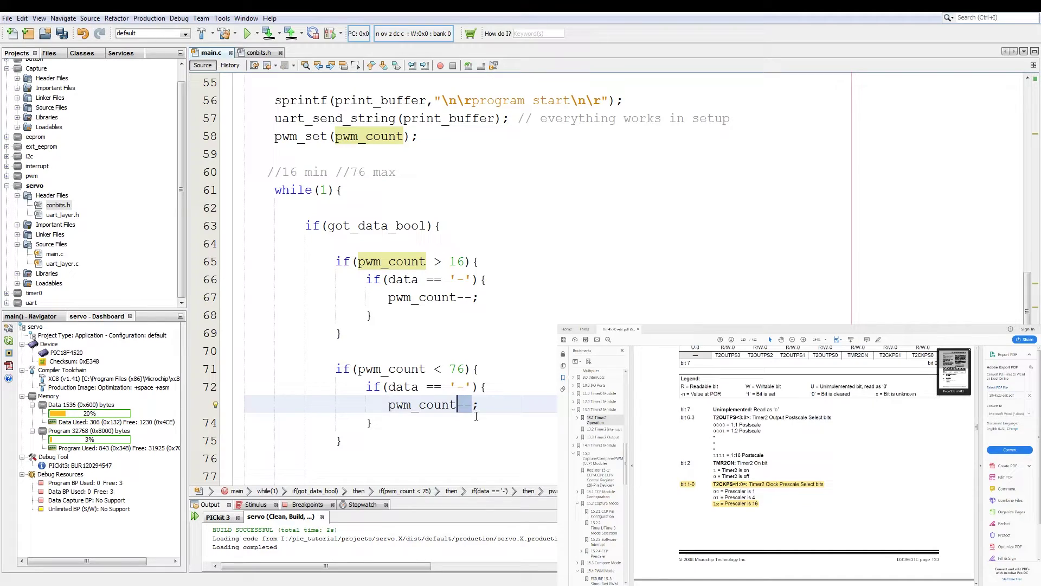
text(++)
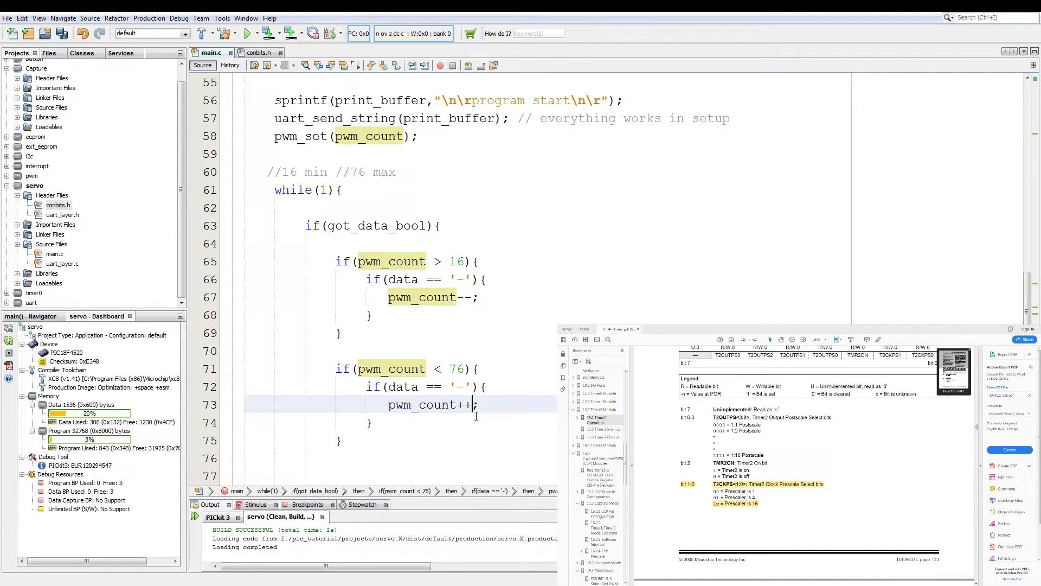
click(457, 388)
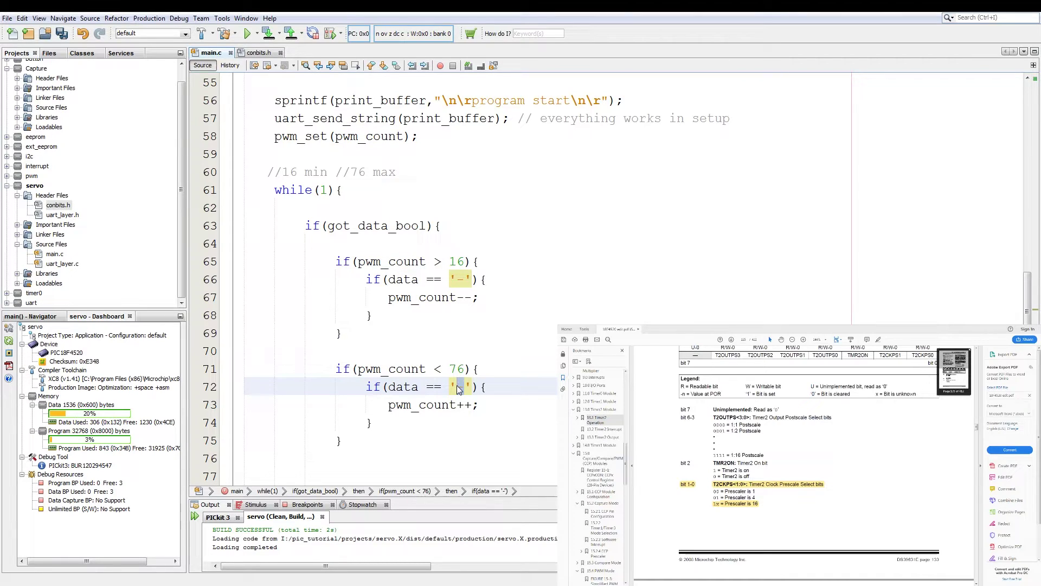
text(+)
scroll(336, 320, down, 3)
- Add pwm_set(pwm_count); after the checks, then build and program the device
click(336, 320)
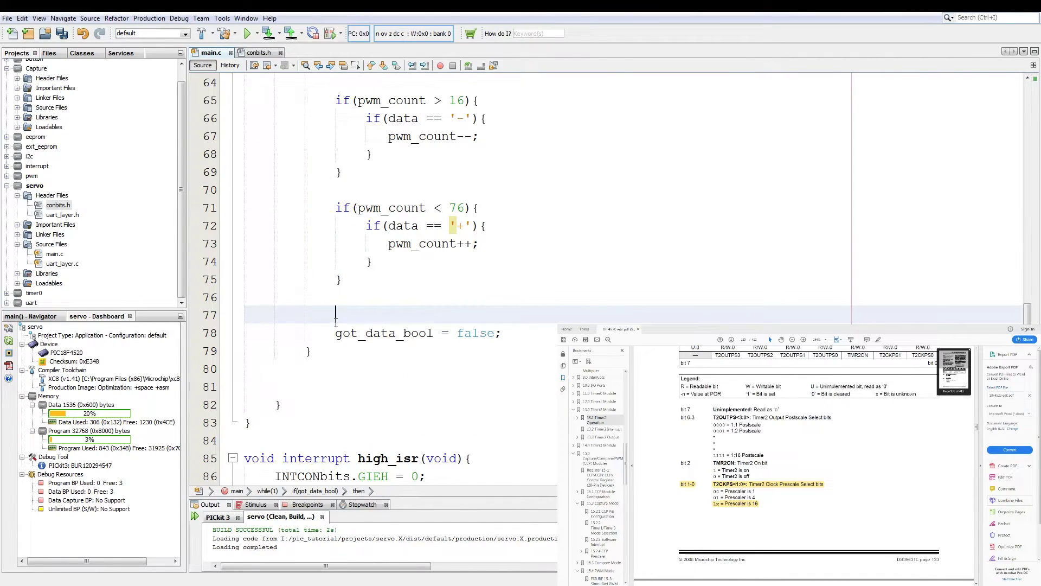
text(pwm_set(pwm_count);)
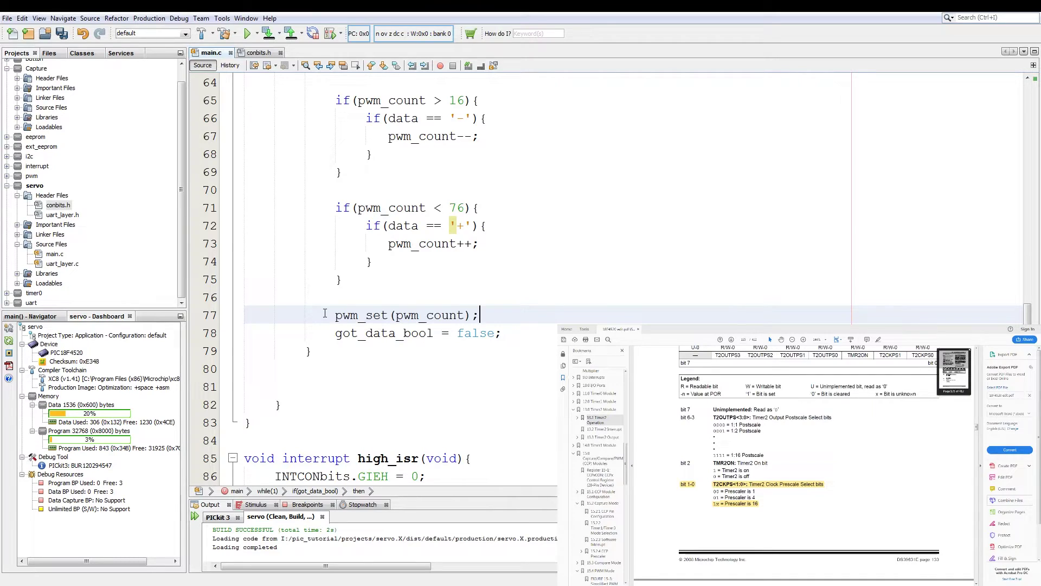
click(407, 315)
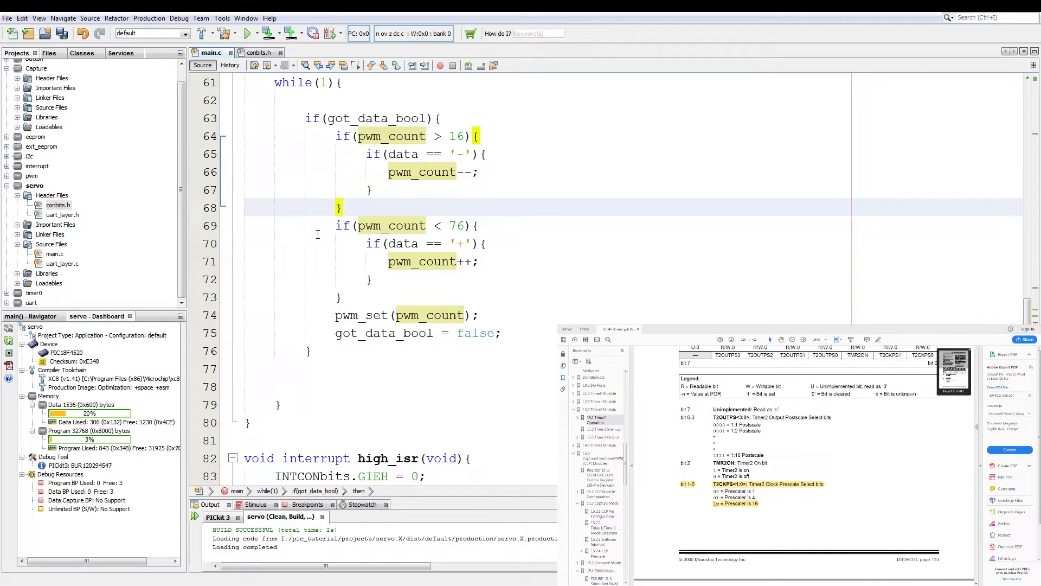
click(267, 33)
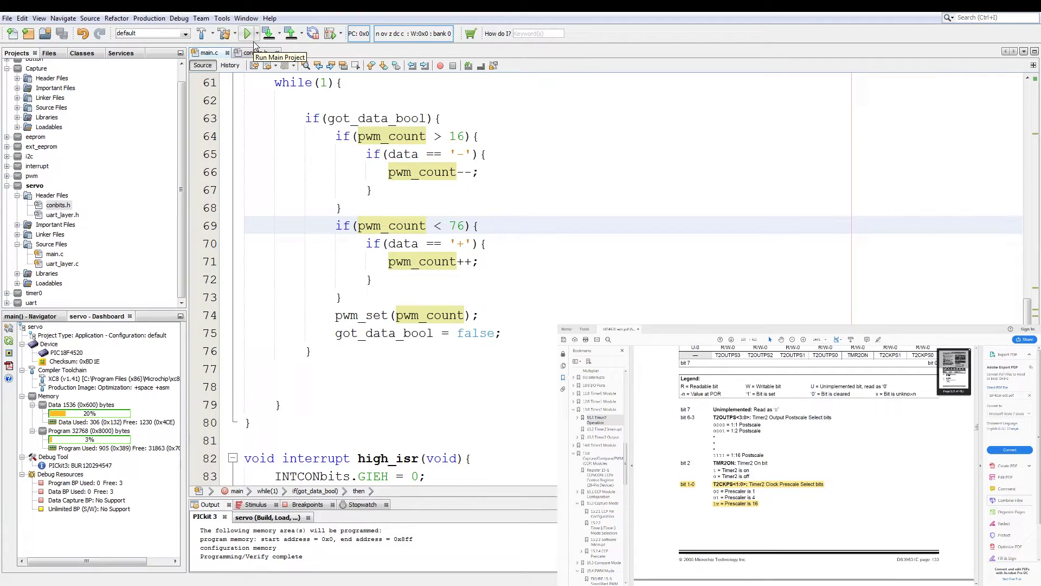
- Change _XTAL_FREQ in conbits.h from 8000000 to 500000, then return to main.c
click(253, 52)
click(392, 172)
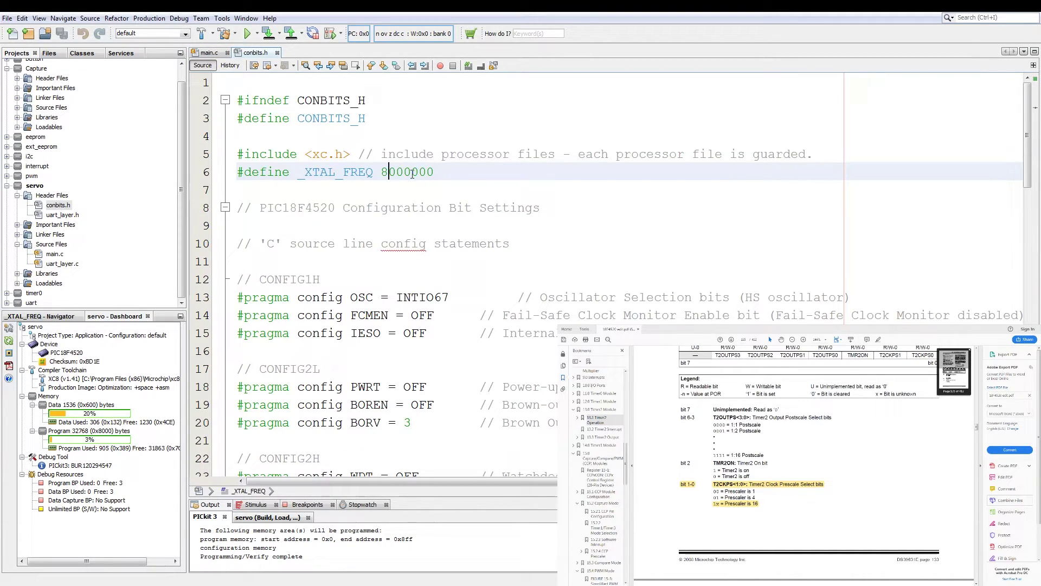
key(shift+Left)
text(5)
drag(407, 176, 381, 173)
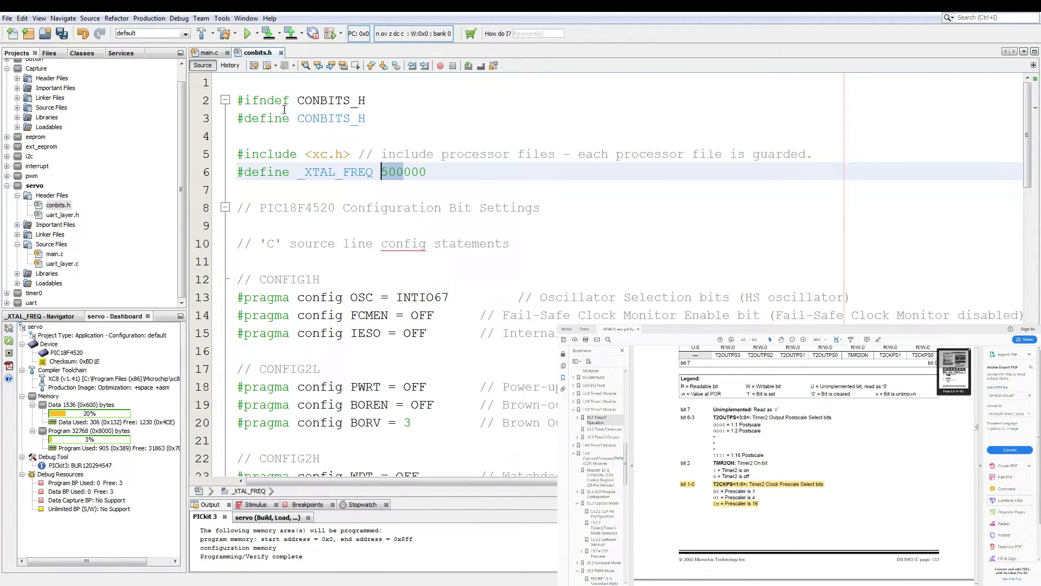
click(209, 53)
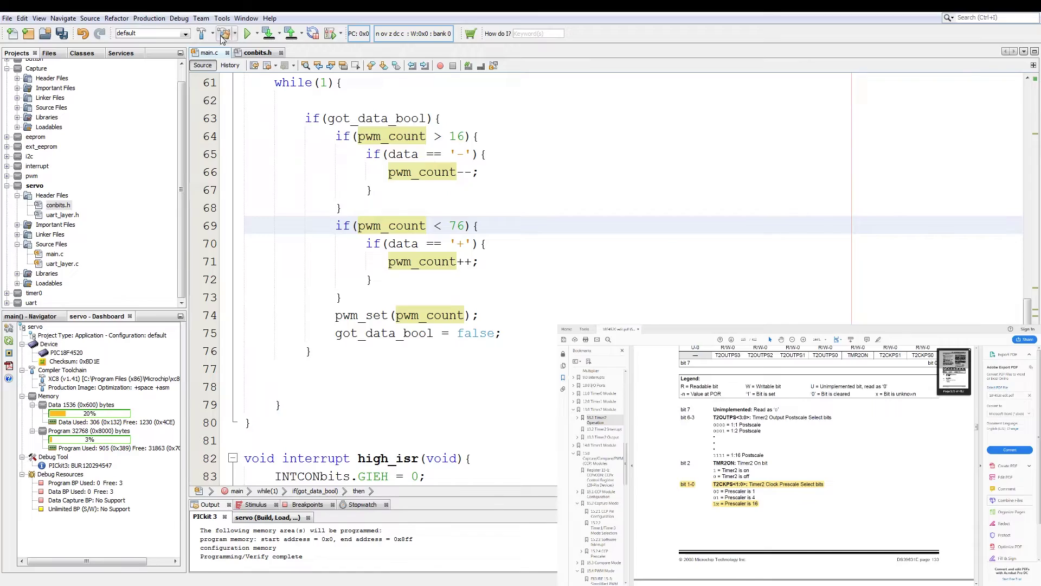